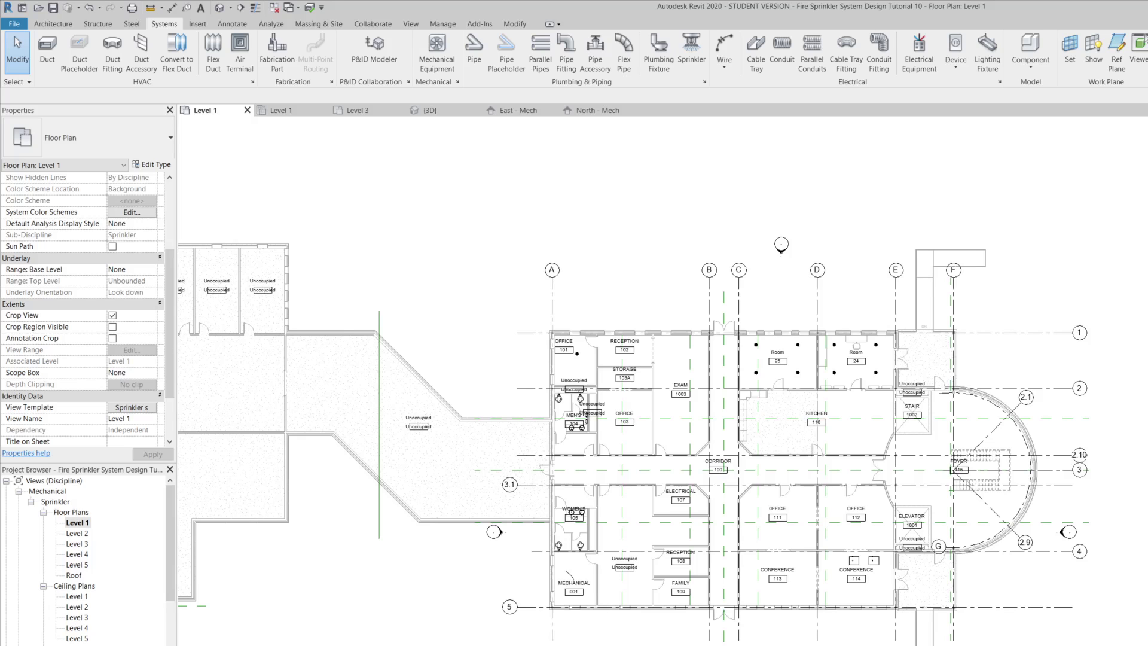
- Open View Range of the Sprinkler system template (top offset 5486.4, cut plane 1200.0)
scroll(797, 341, up, 4)
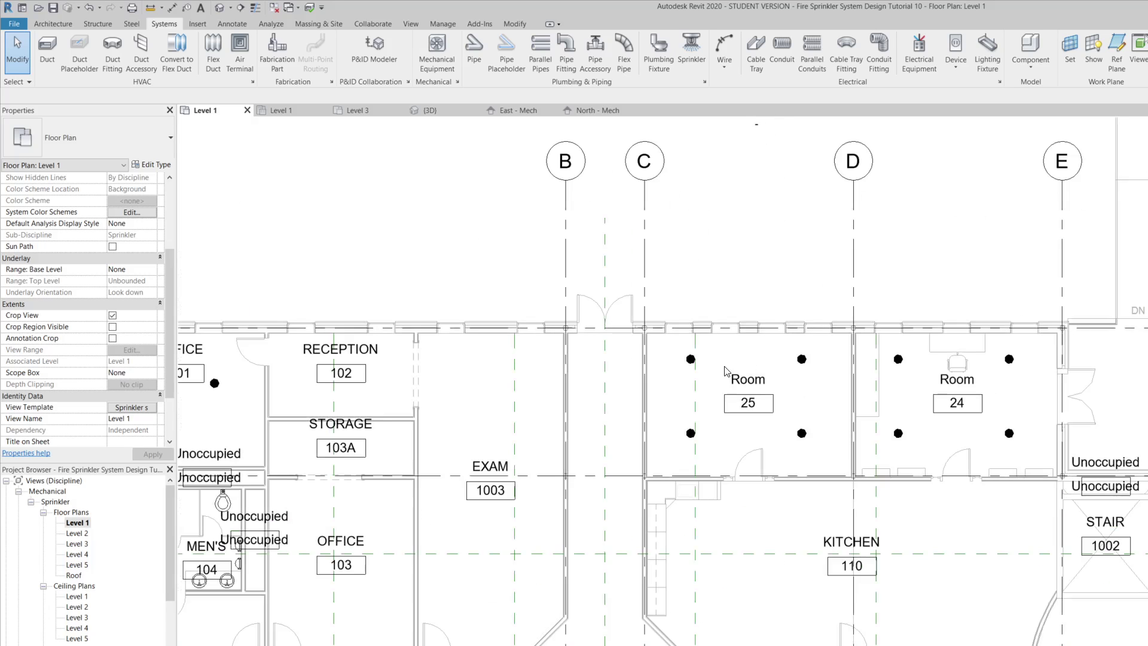
scroll(927, 430, down, 1)
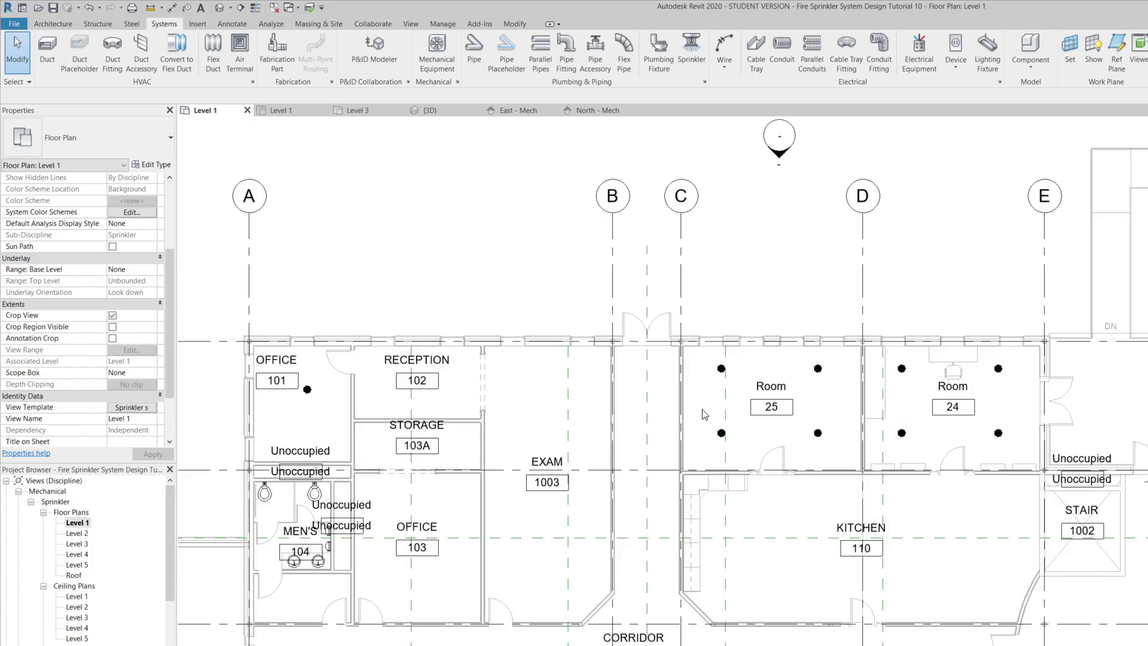
scroll(993, 455, down, 1)
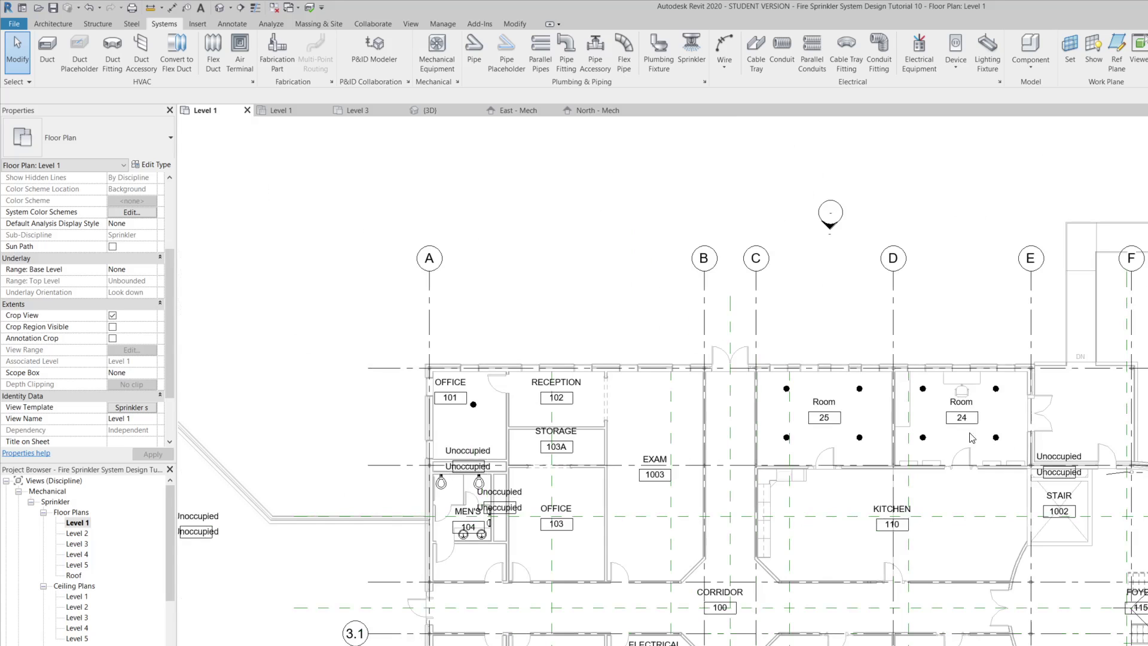
scroll(963, 437, up, 1)
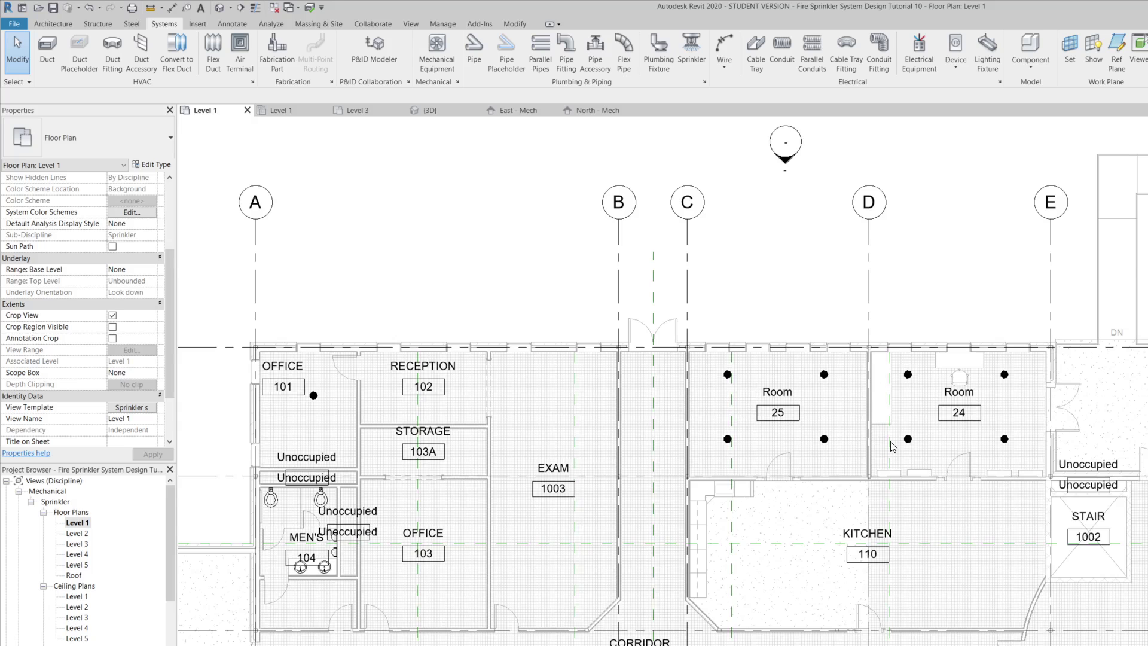
scroll(891, 446, down, 1)
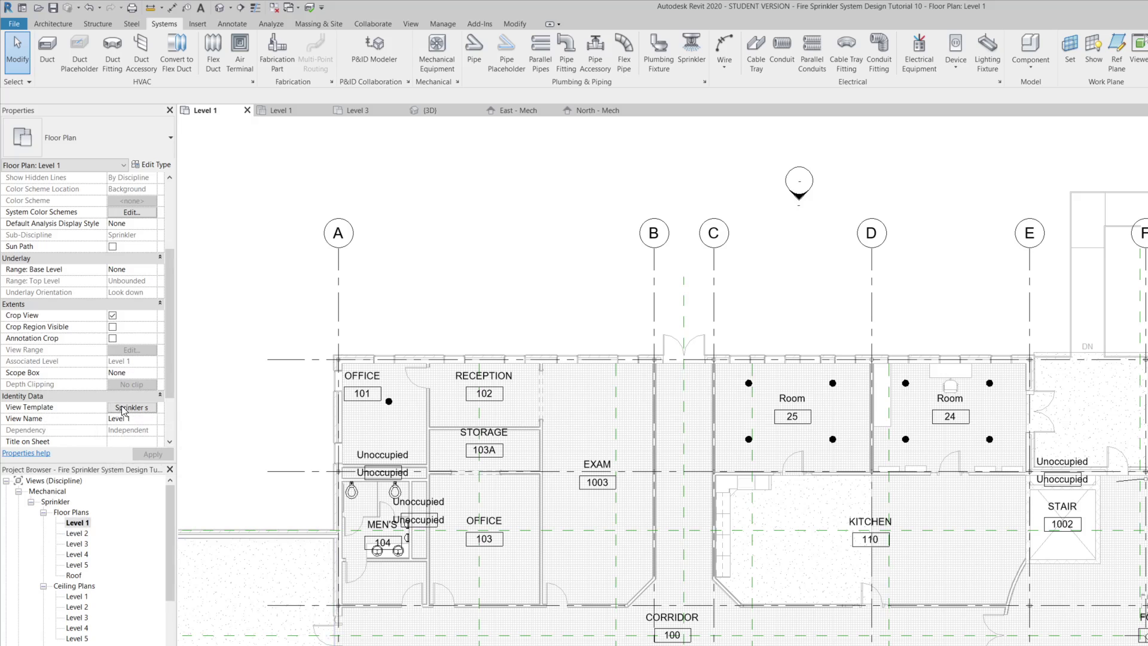
click(133, 409)
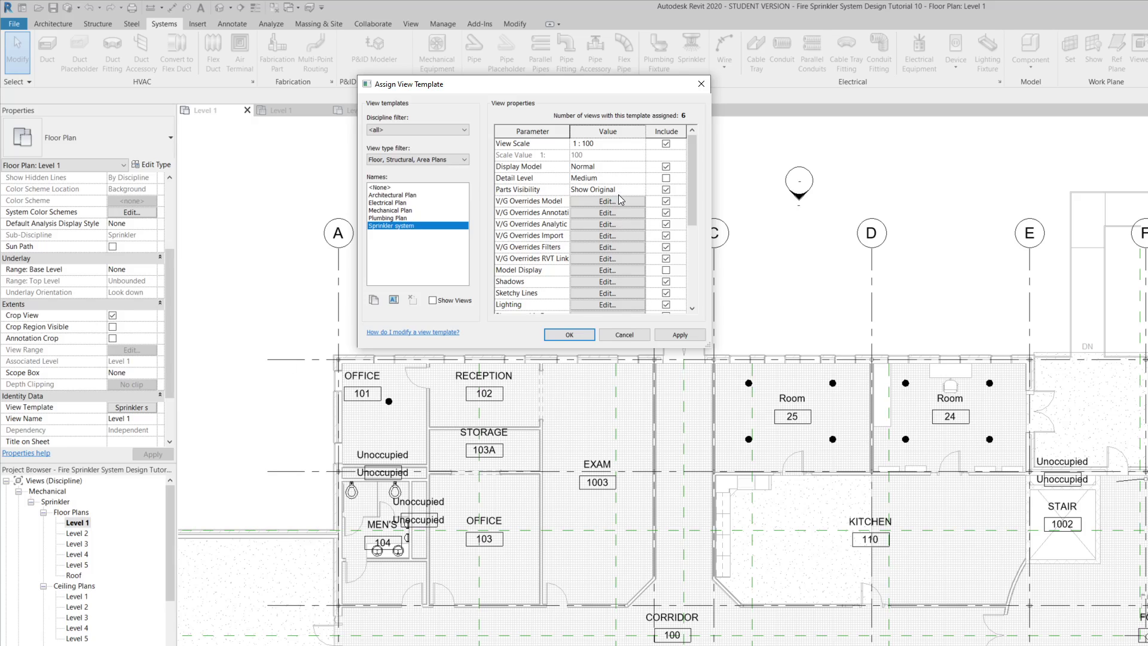
scroll(617, 196, down, 3)
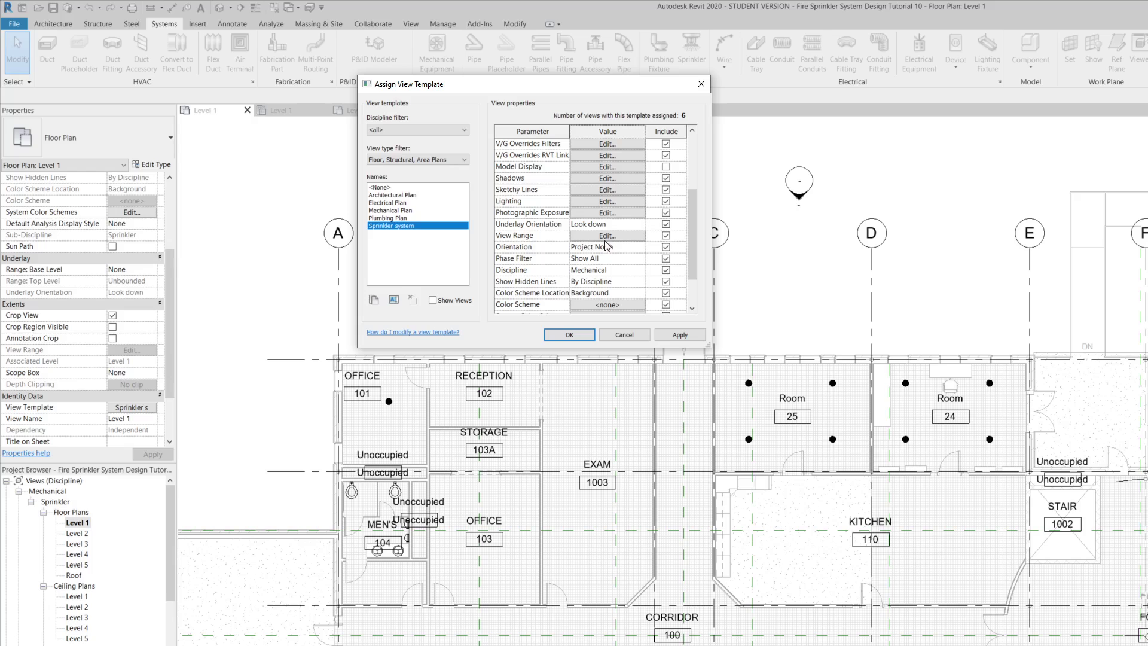
click(615, 235)
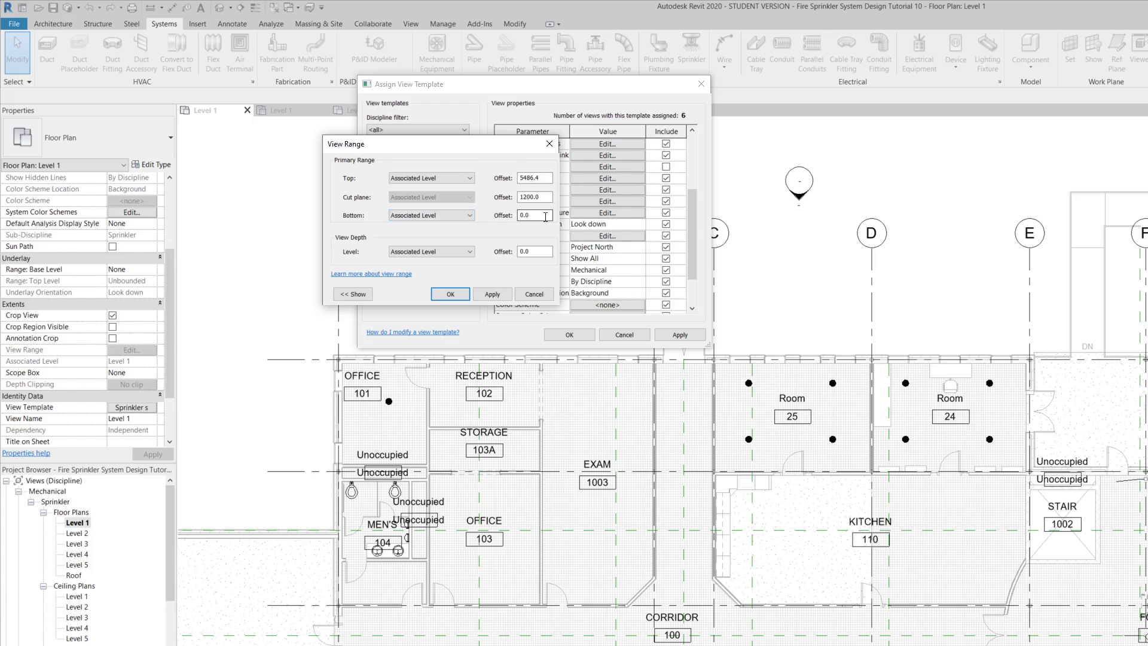
- Set the template's view range Bottom and View Depth to Unlimited and apply the changes
click(423, 215)
click(417, 240)
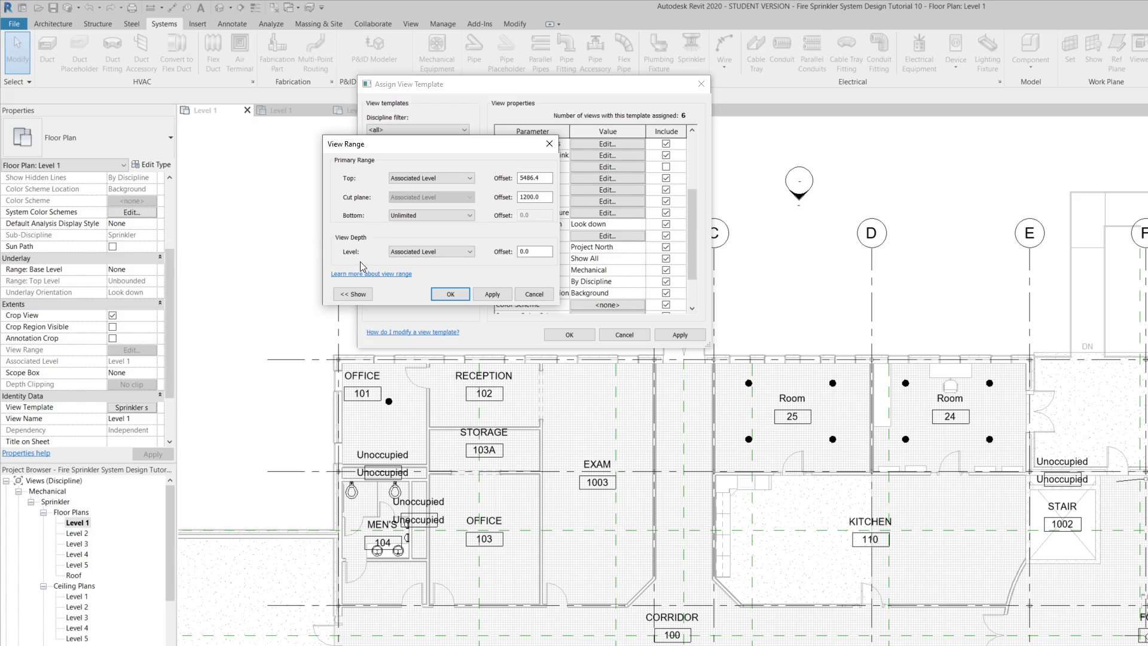
click(428, 253)
click(408, 280)
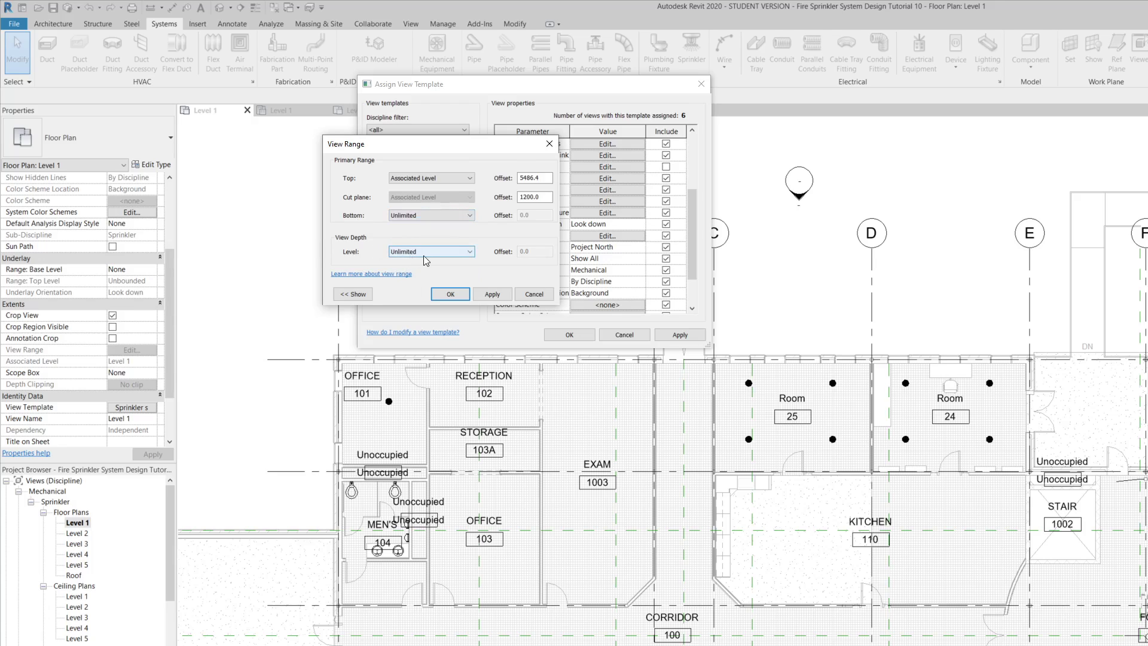
click(493, 295)
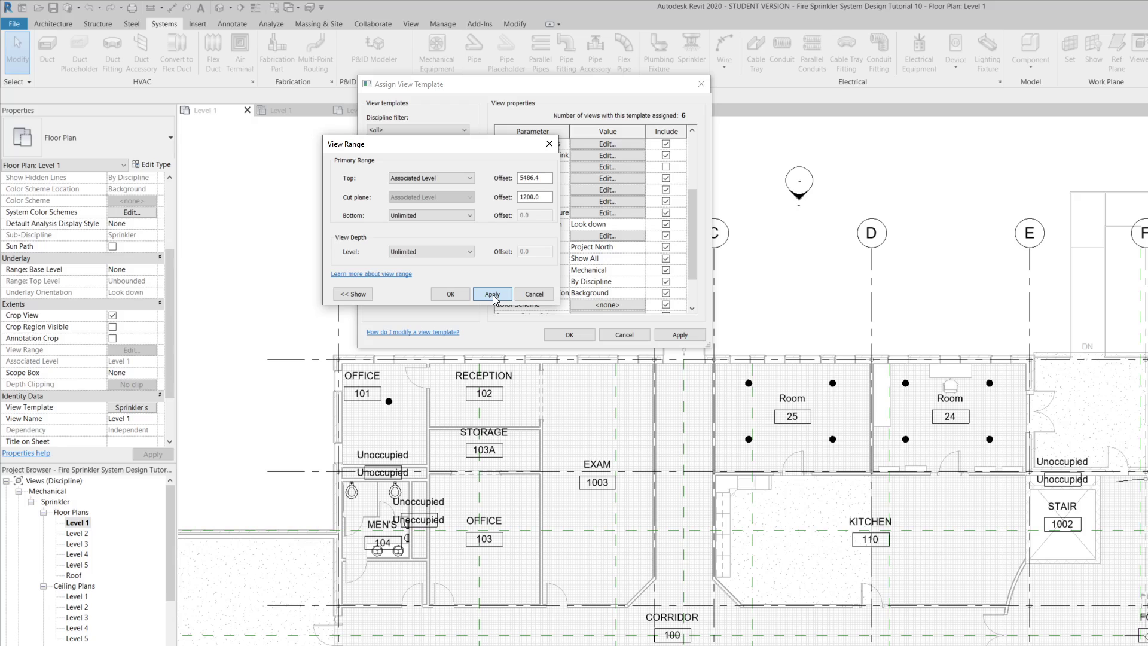
click(452, 294)
click(570, 335)
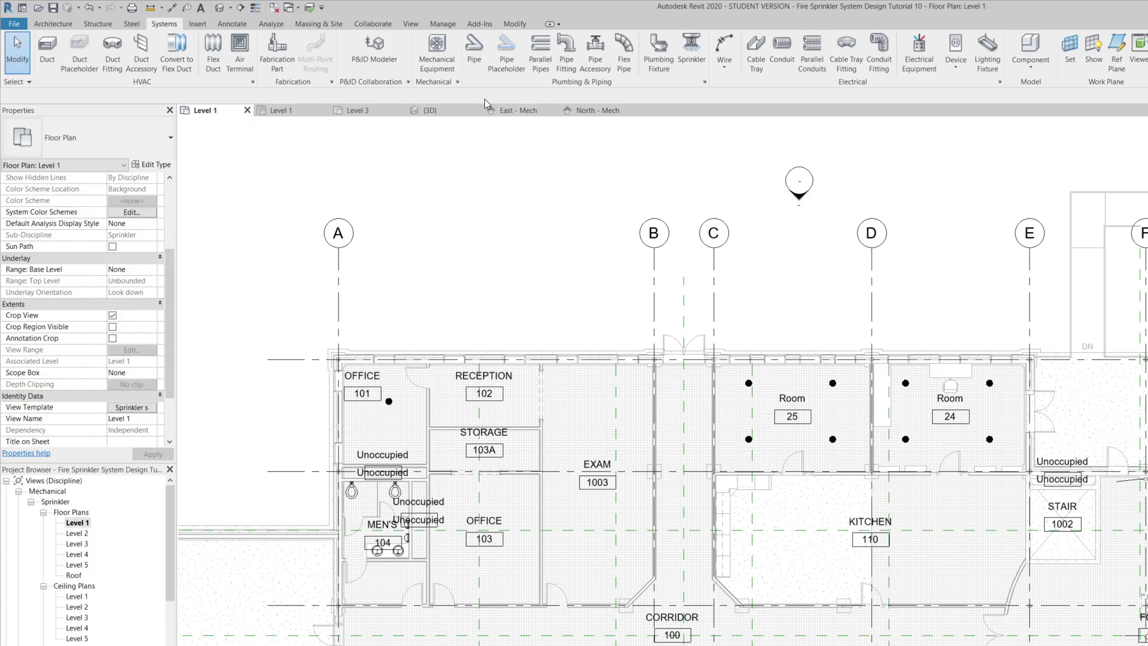
- Begin a pipe run with the Welded Schedule 40 pipe type
click(472, 52)
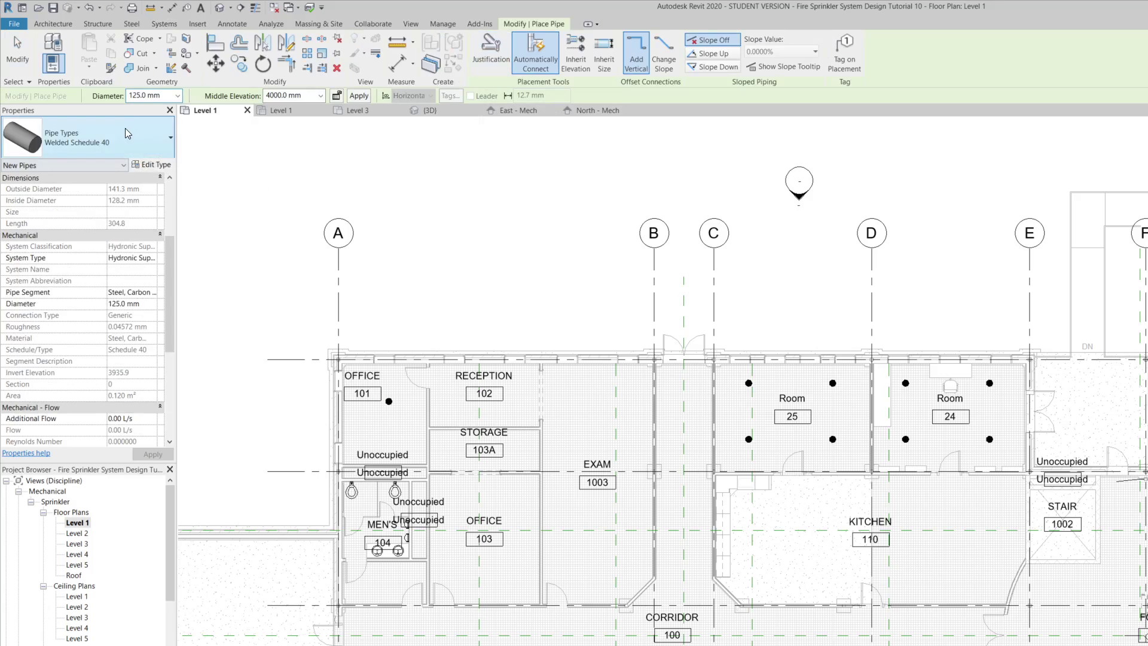
click(153, 141)
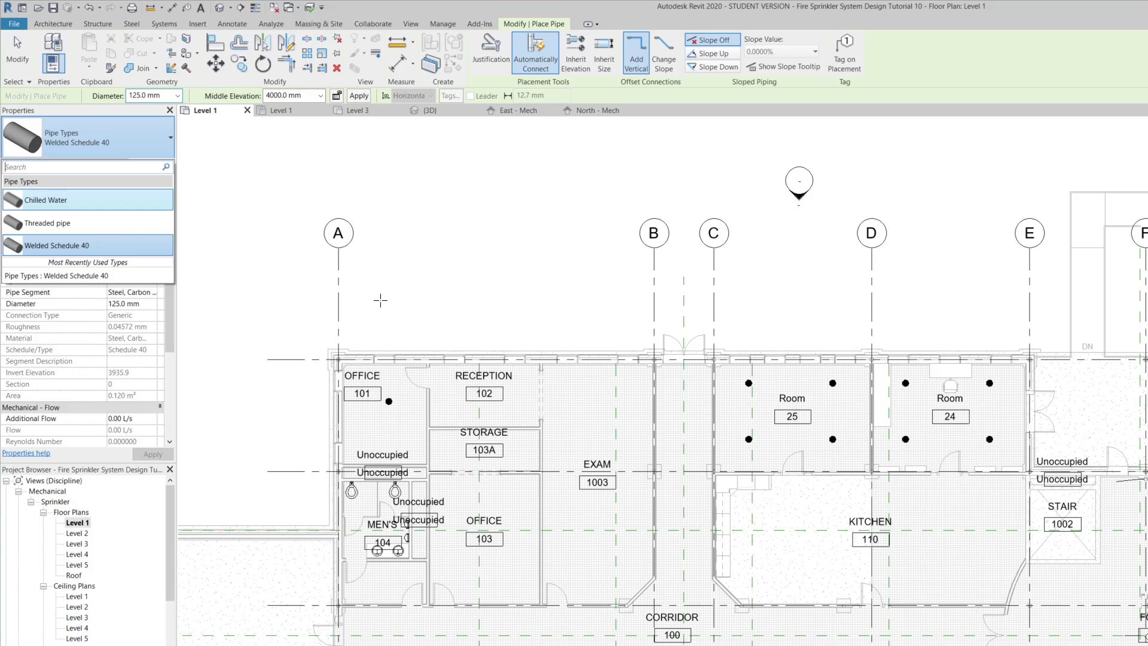
click(110, 134)
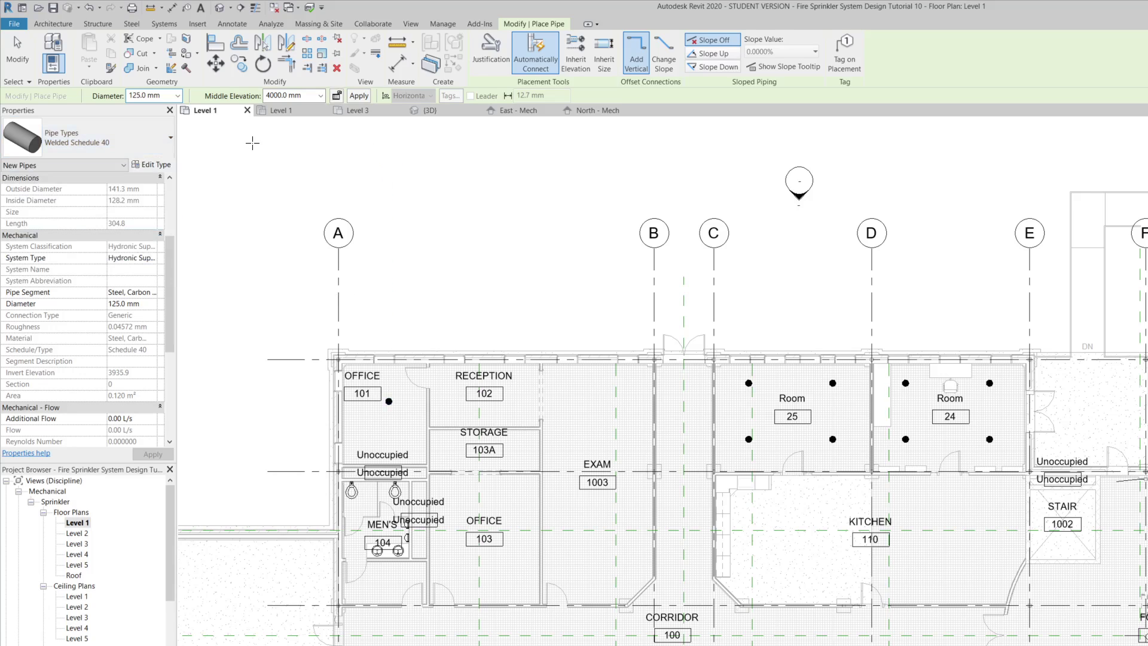
click(178, 97)
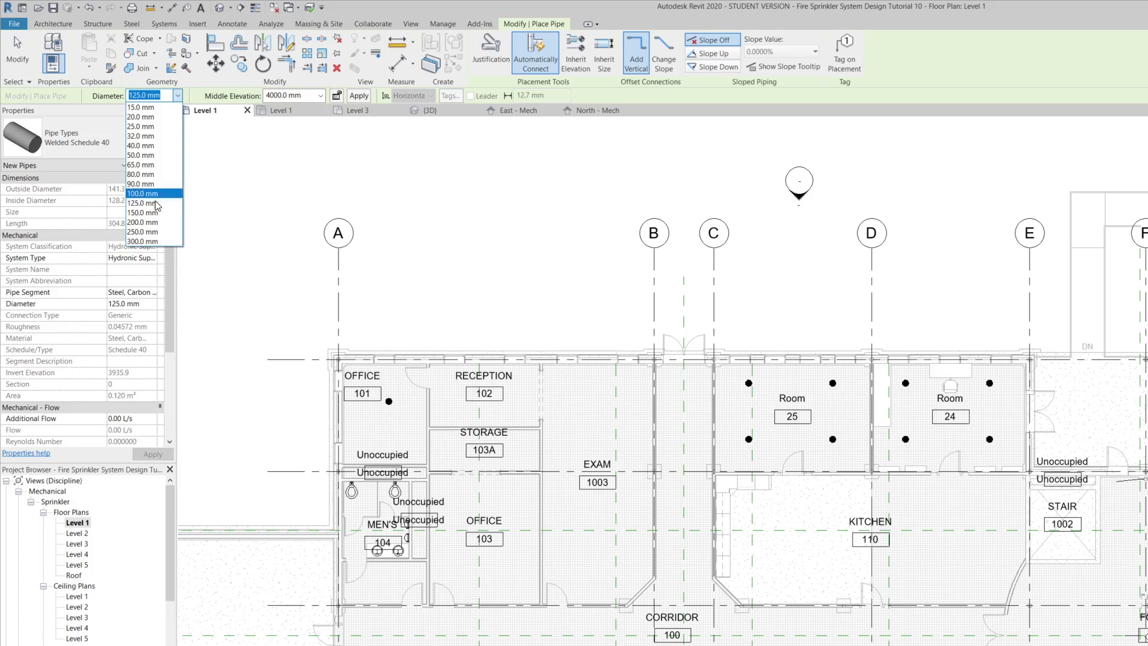
- Set the pipe to 300.0 mm diameter with a -600 mm middle elevation
click(143, 241)
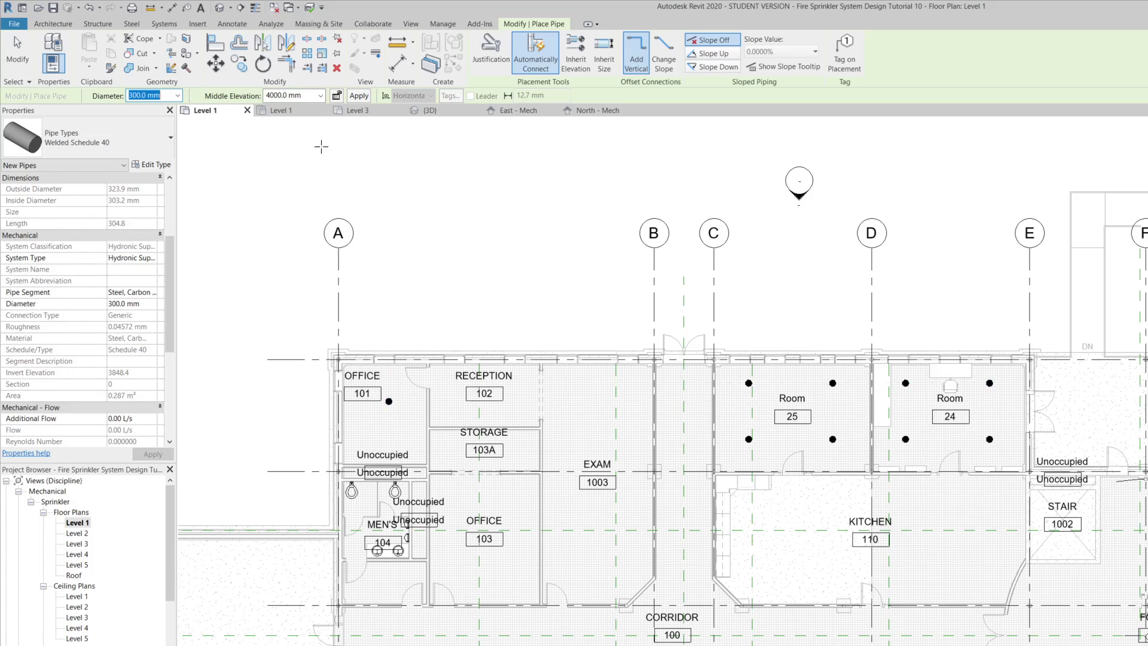
click(312, 95)
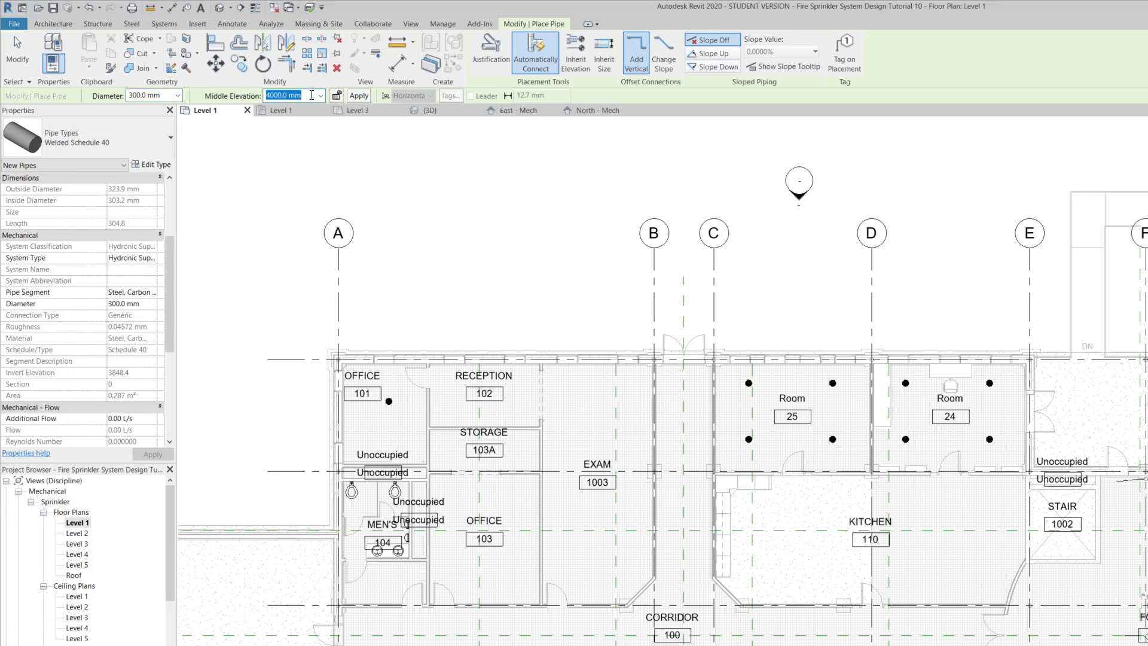
text(-600)
key(Return)
- Start the 300 mm riser pipe above Office 101 near grid A
click(367, 271)
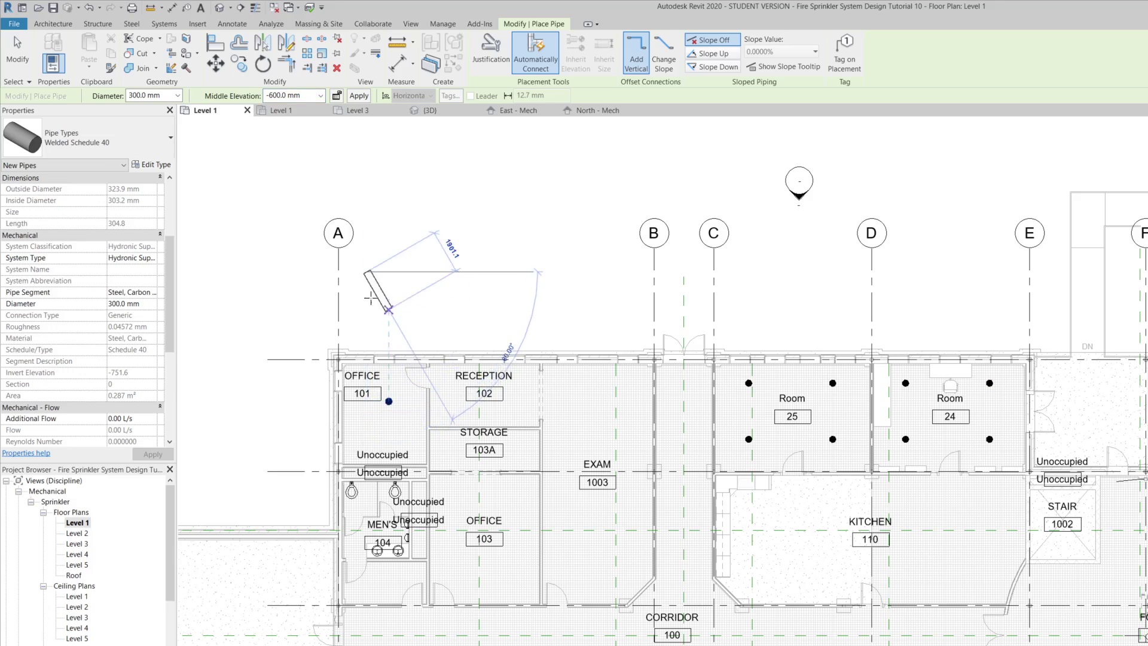
scroll(375, 313, up, 4)
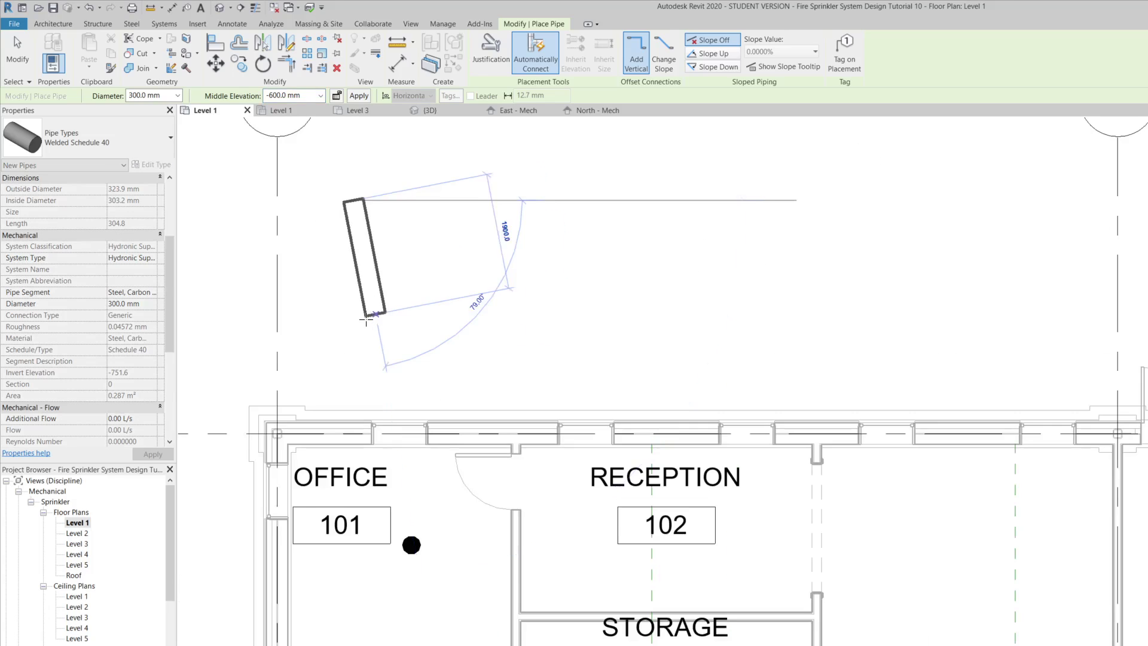
scroll(362, 323, down, 2)
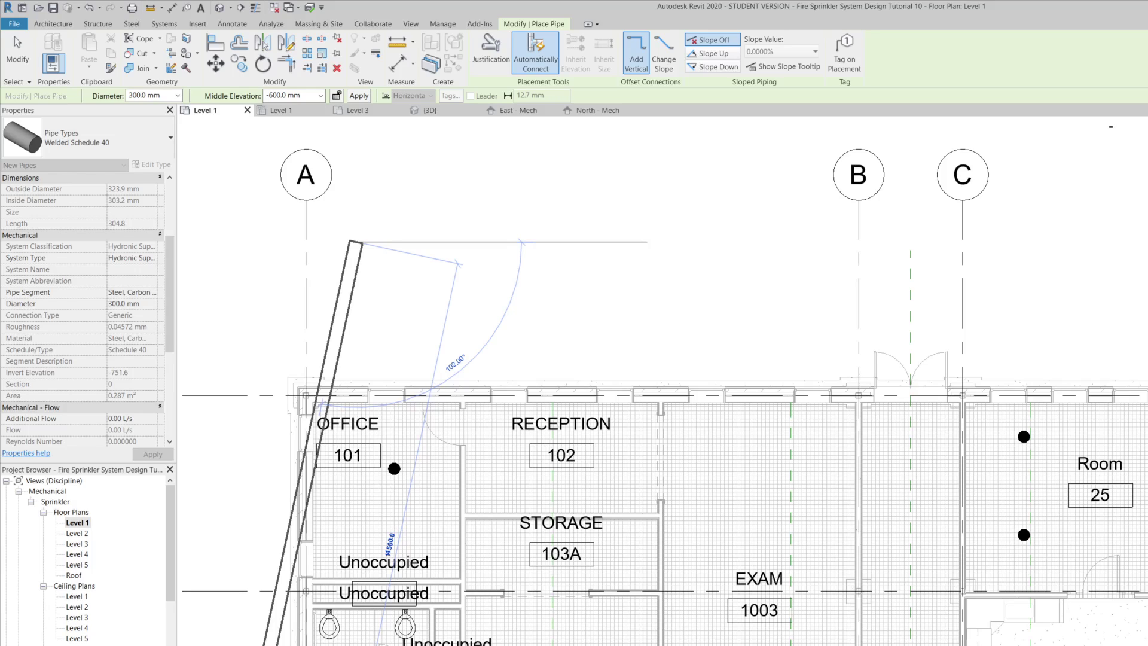
key(Escape)
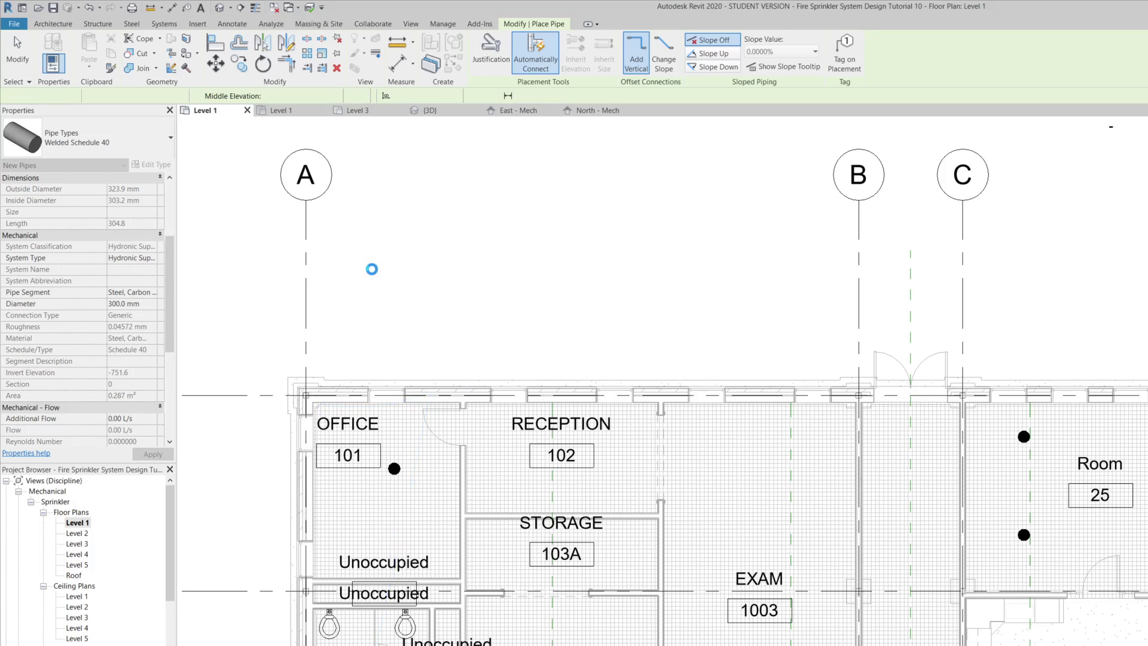
scroll(372, 275, down, 3)
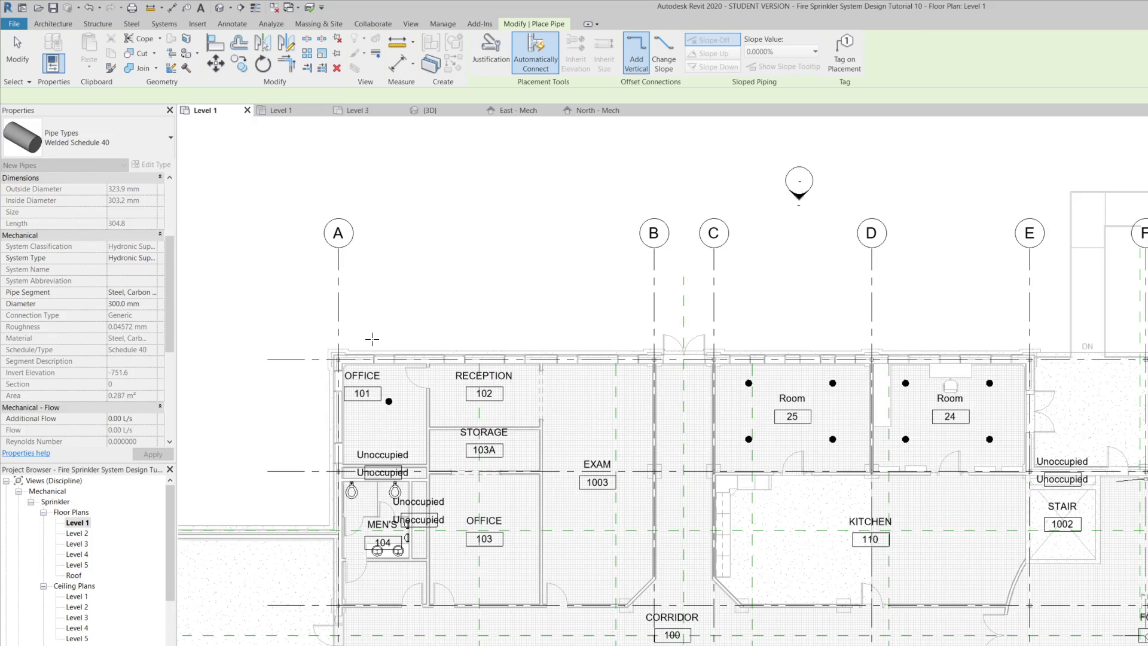
click(363, 291)
scroll(367, 361, up, 4)
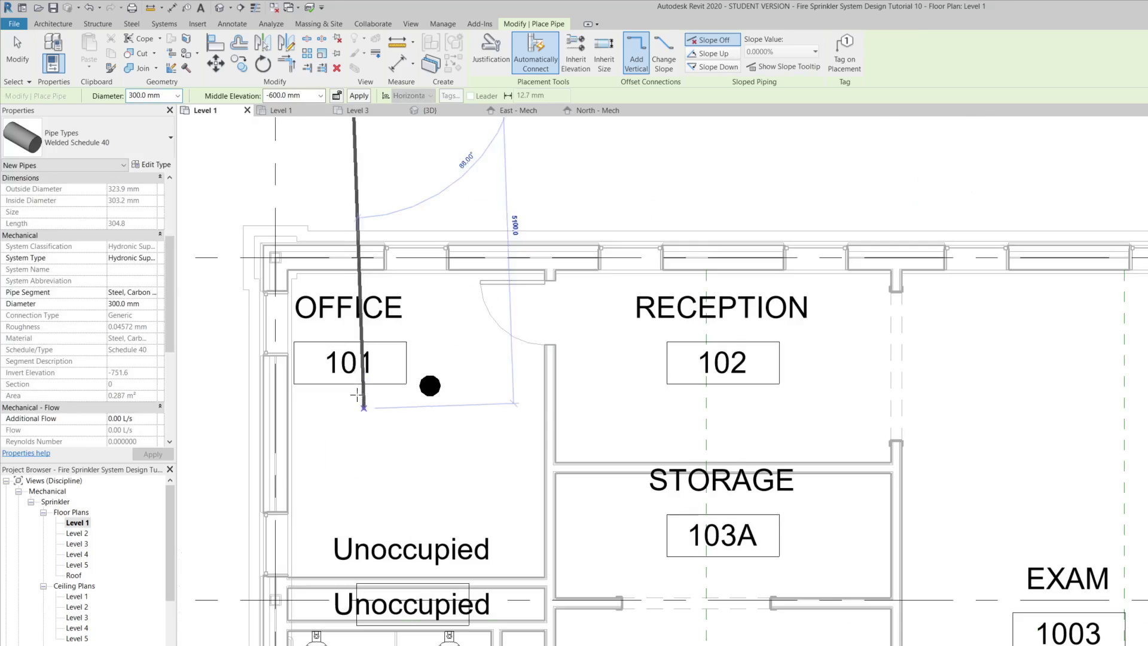
click(351, 331)
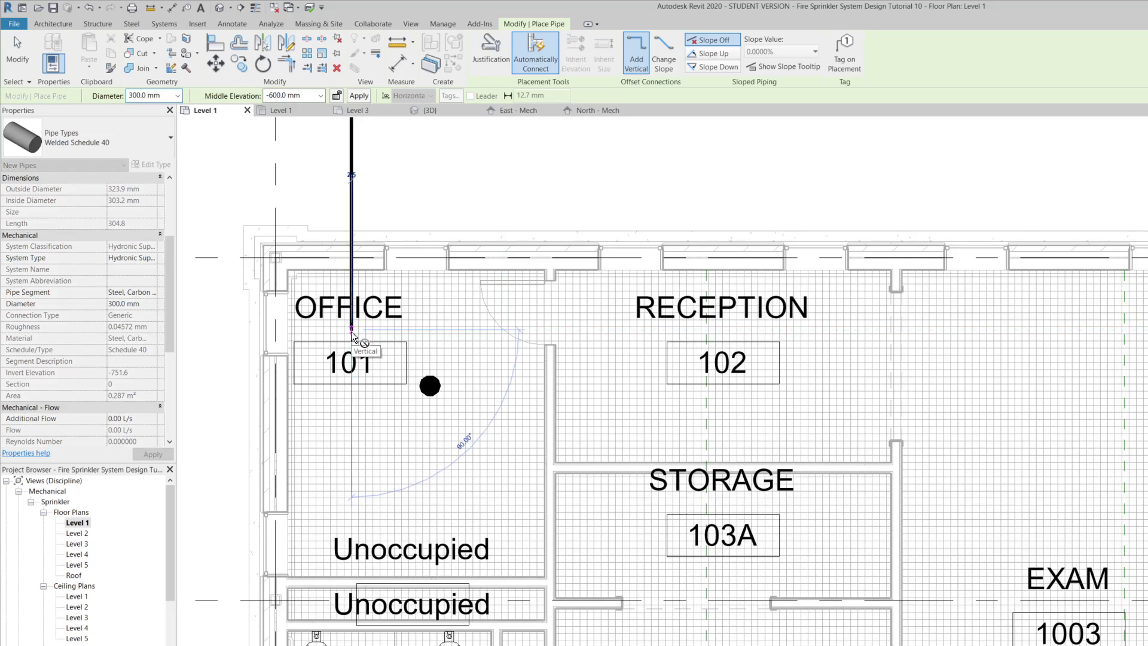
scroll(350, 331, down, 1)
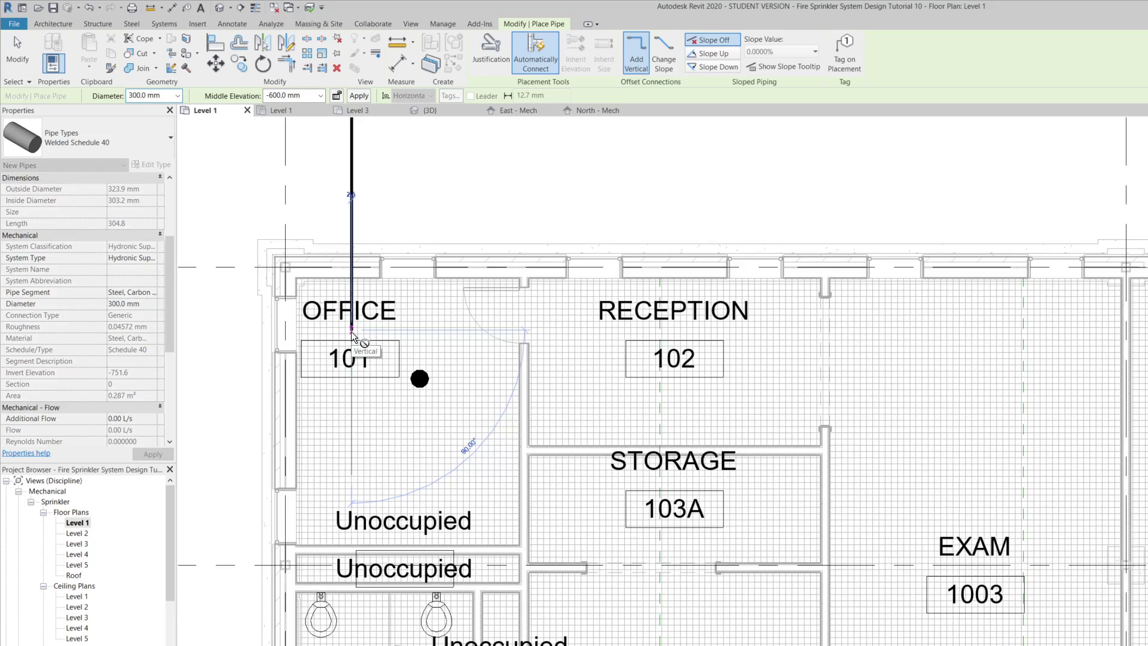
- Set the riser's middle elevation to 1200 mm and end it inside Office 101
click(305, 96)
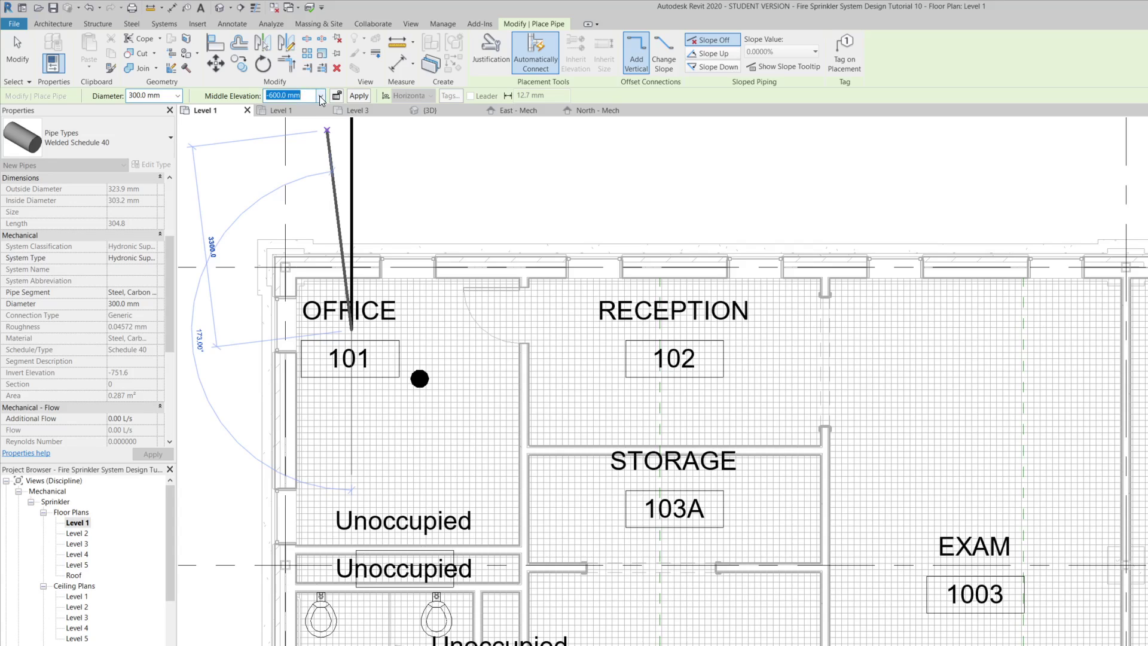
text(1200)
key(Return)
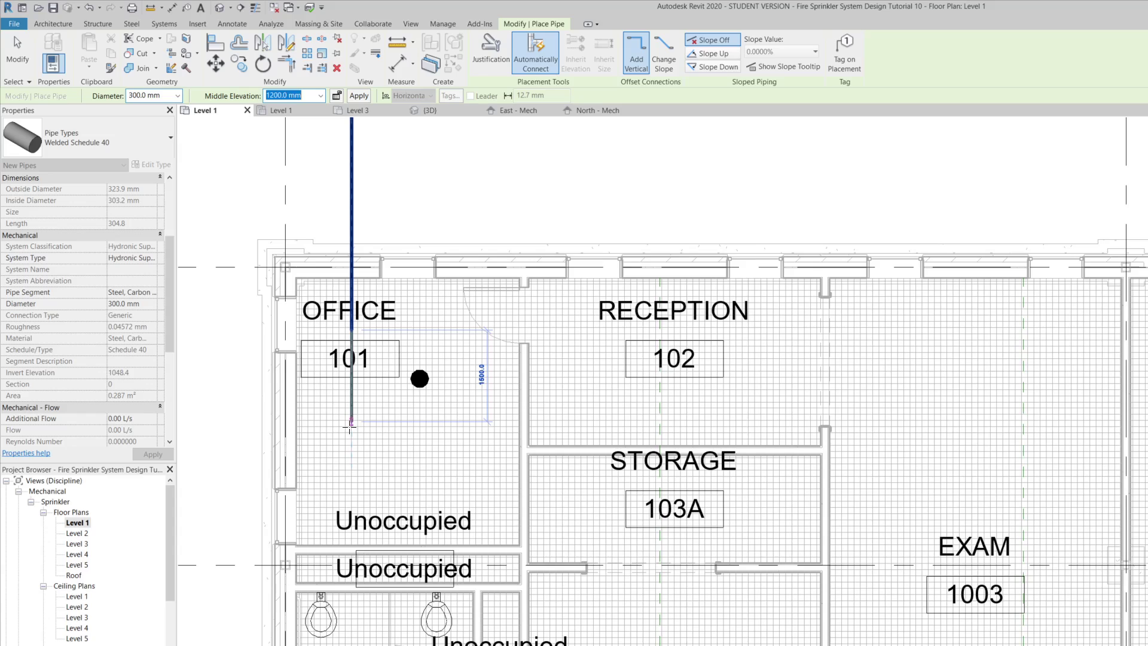
click(349, 432)
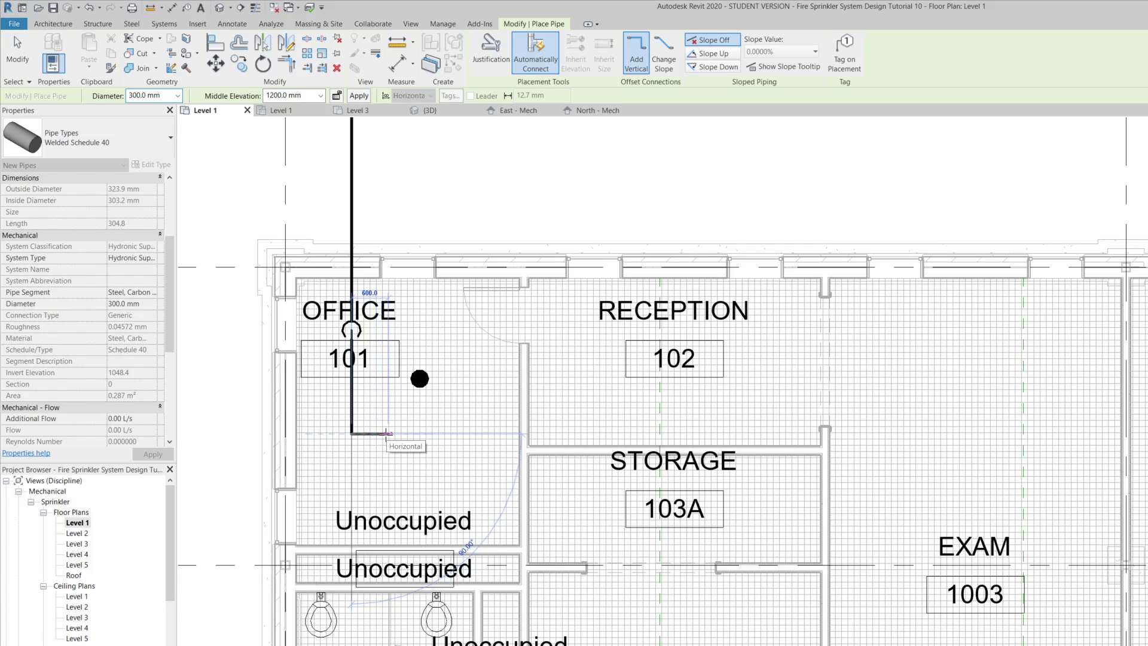
click(302, 96)
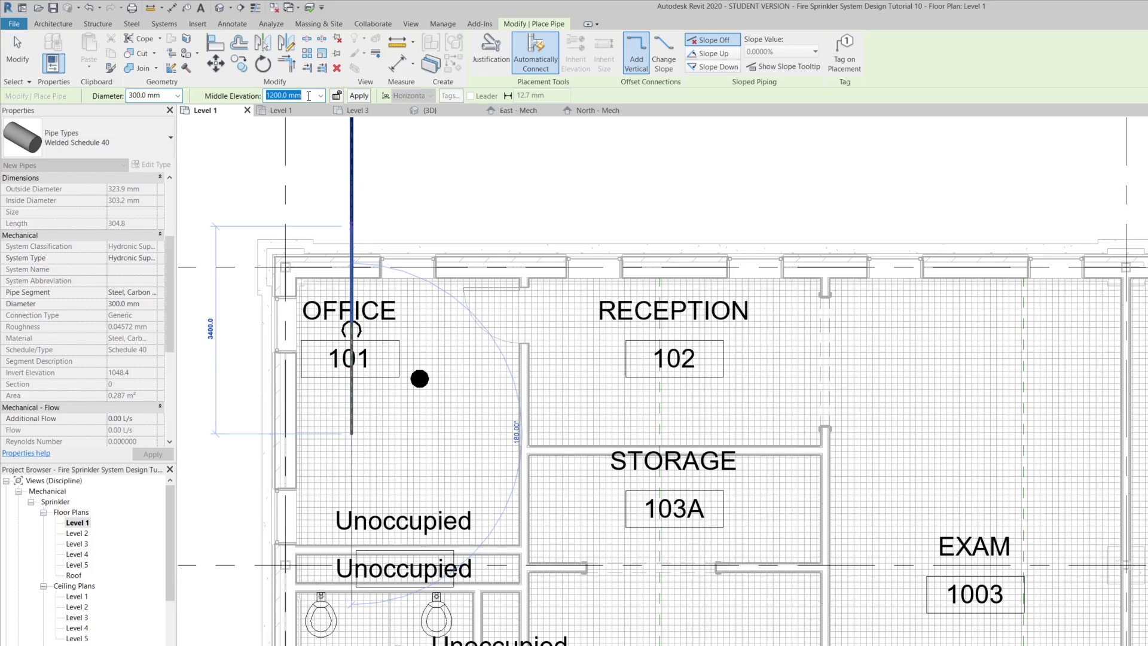
- Run the 300 mm horizontal main east past Storage at 3000 mm middle elevation
text(3000)
key(Return)
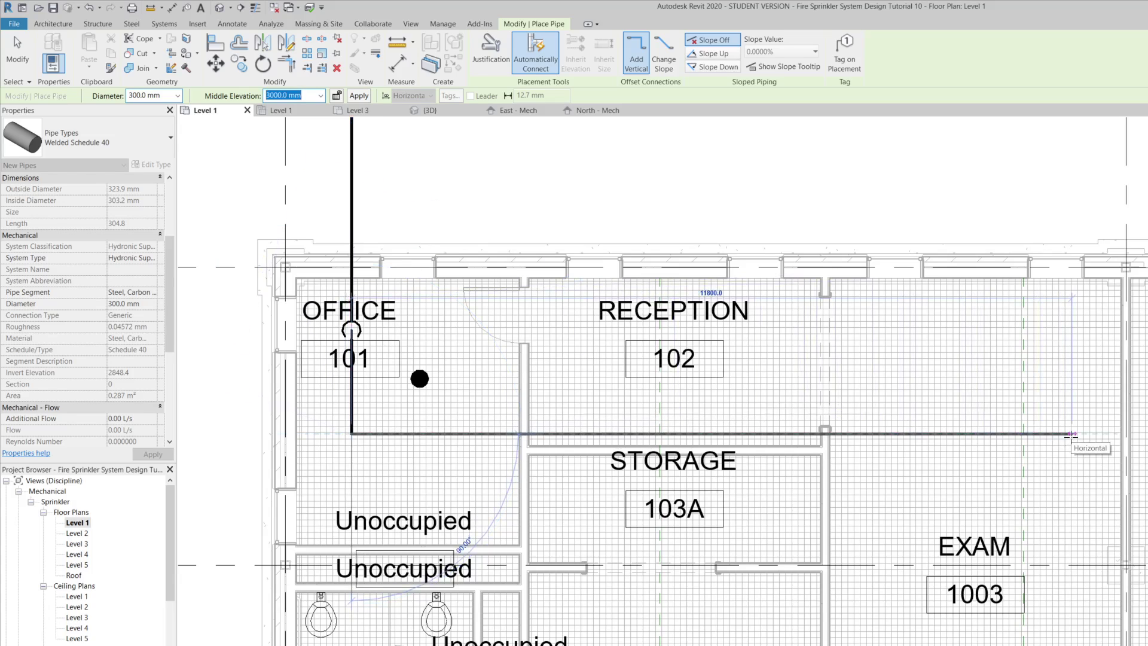
click(1013, 434)
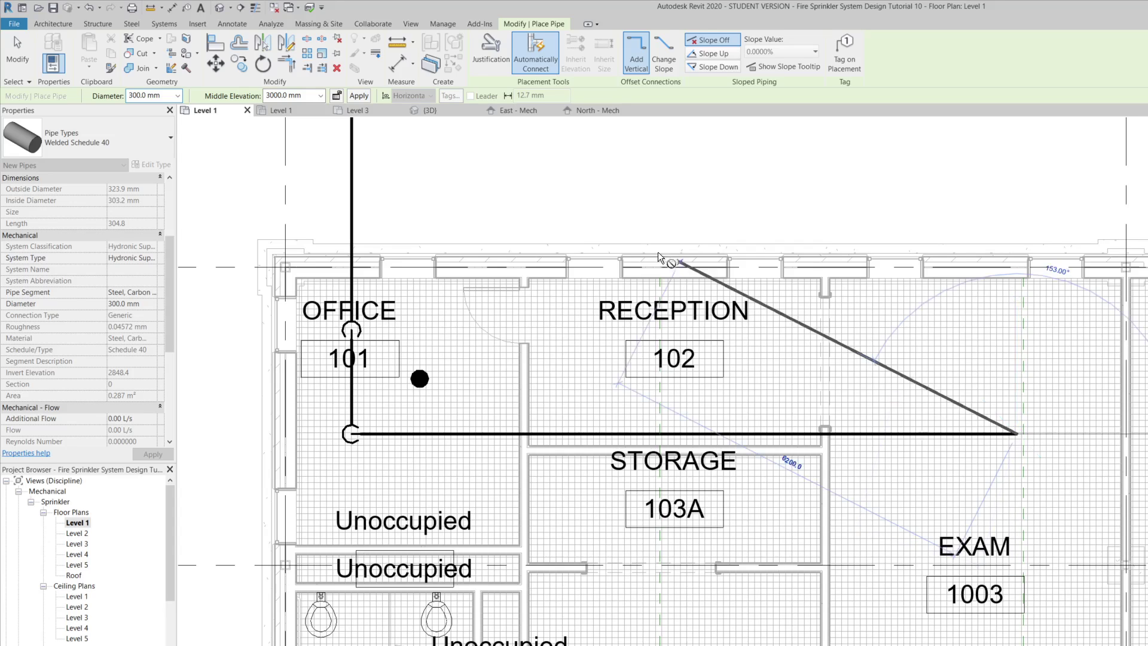
- Extend the main east past Reception 102 at 200.0 mm, adding a reducer
click(178, 95)
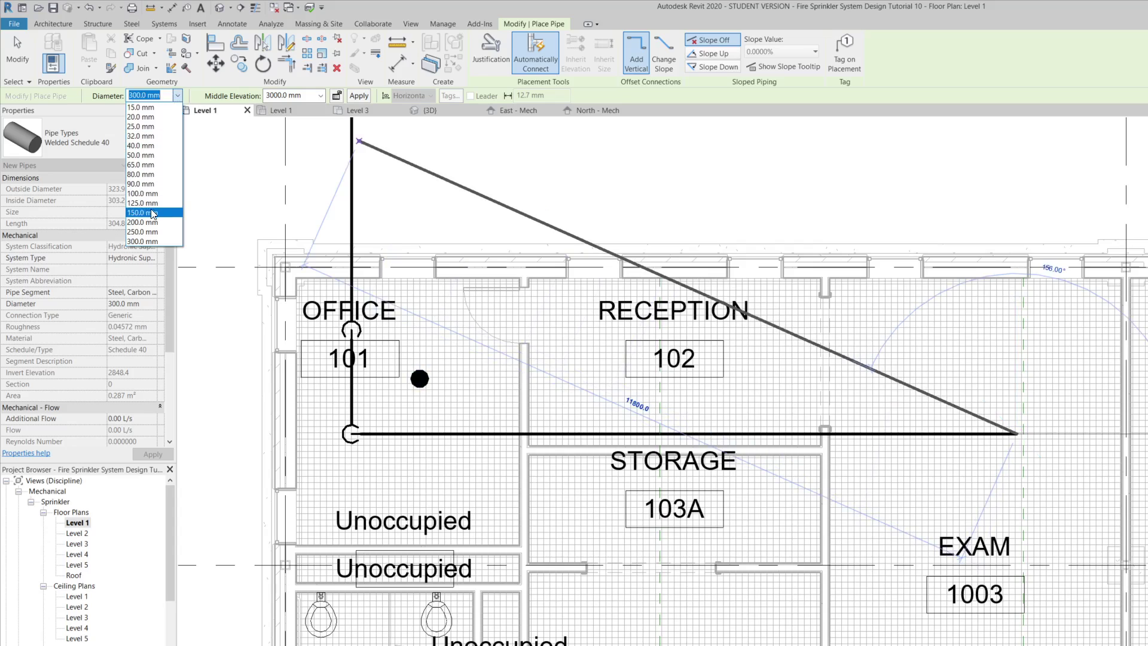
click(145, 221)
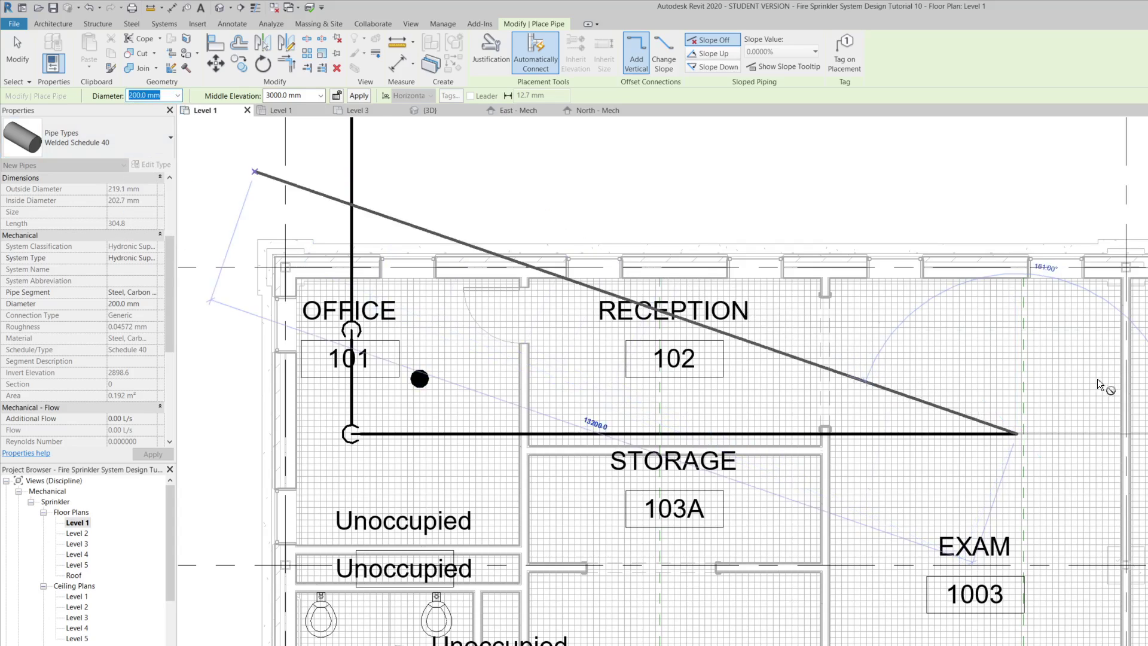
scroll(1142, 394, down, 1)
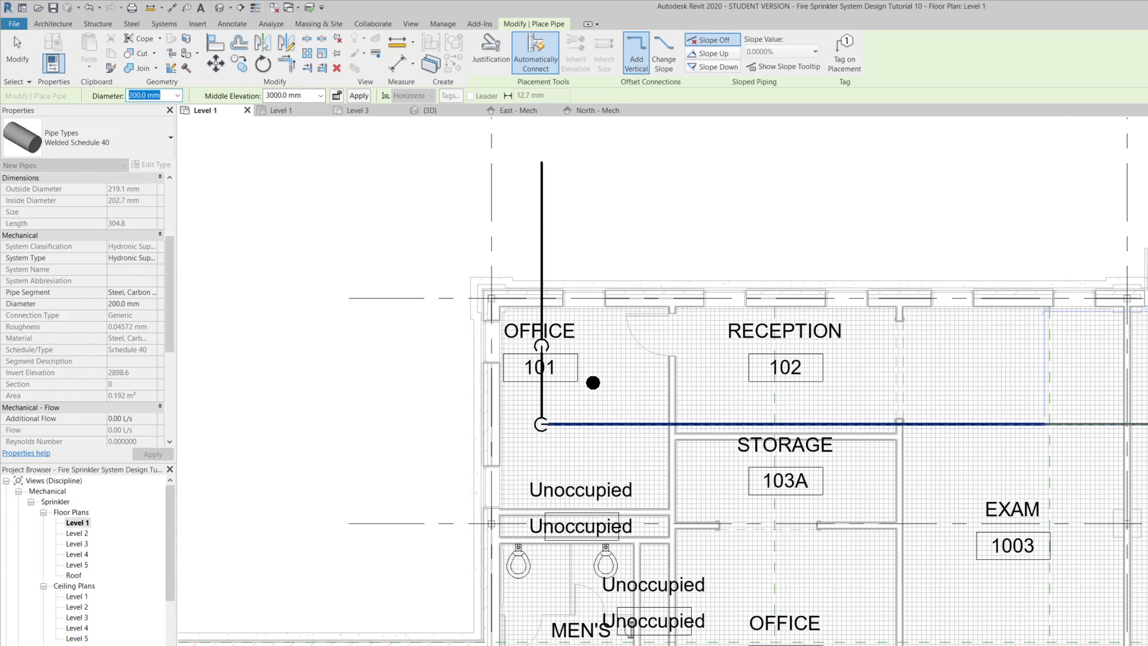
click(1047, 425)
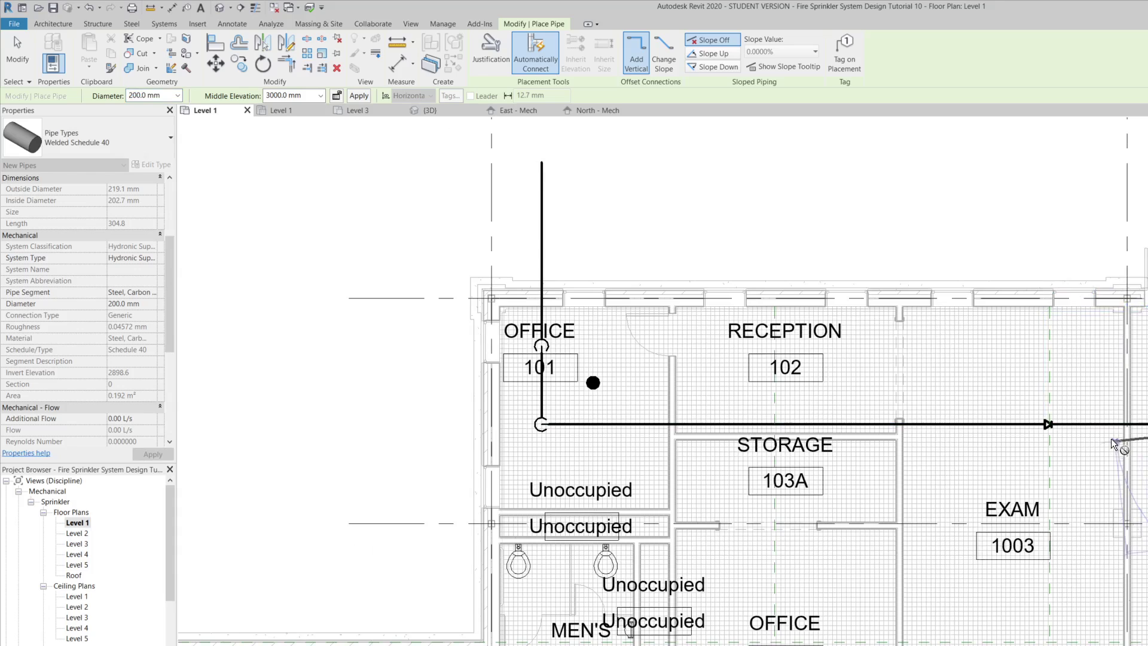
scroll(1095, 433, up, 5)
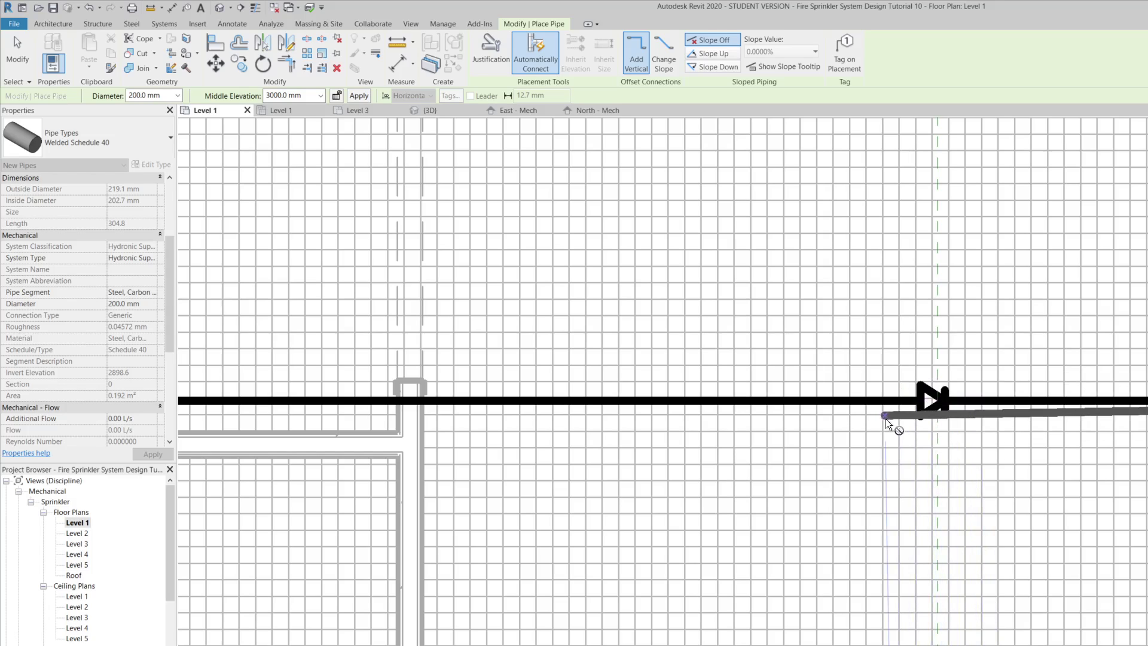
key(Escape)
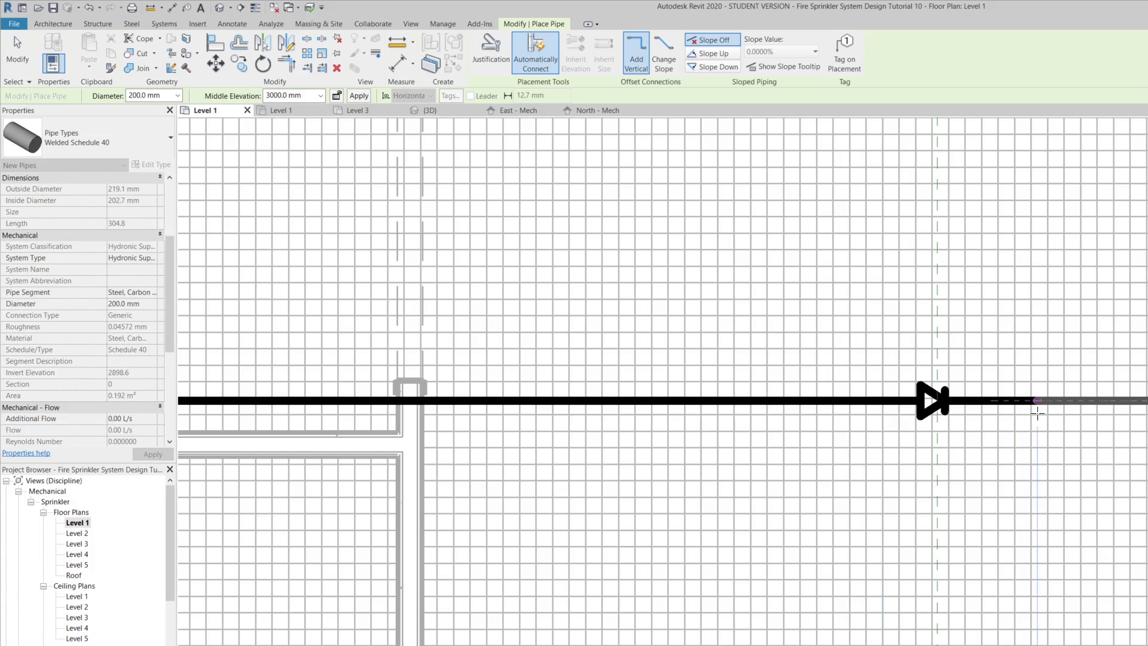
scroll(1037, 413, down, 5)
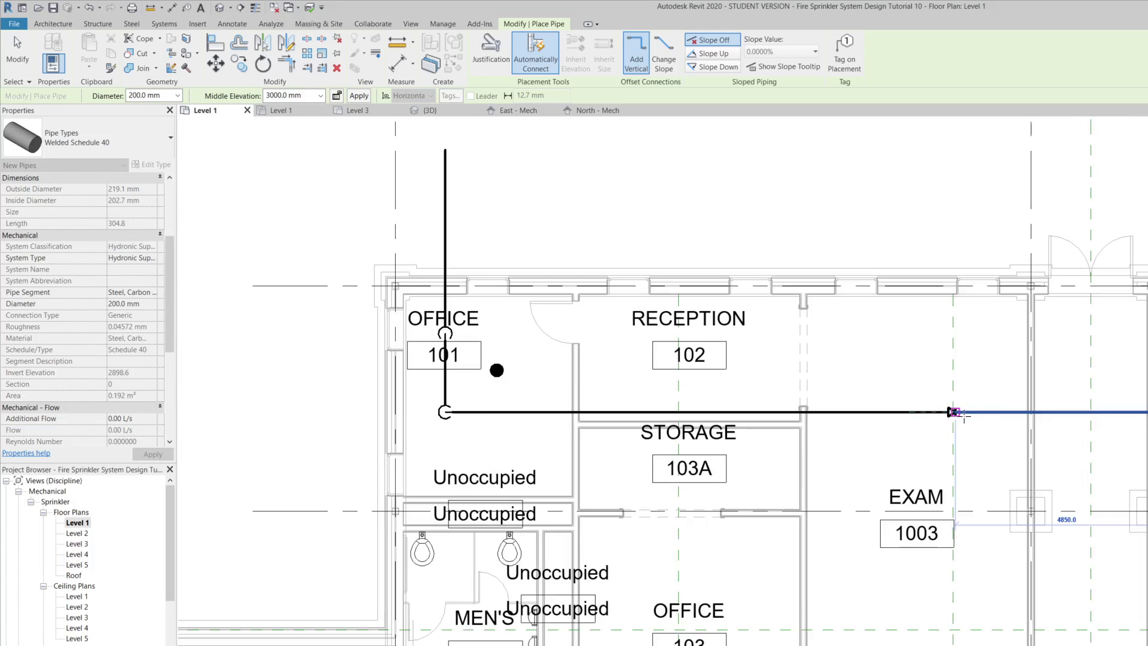
scroll(1136, 410, up, 1)
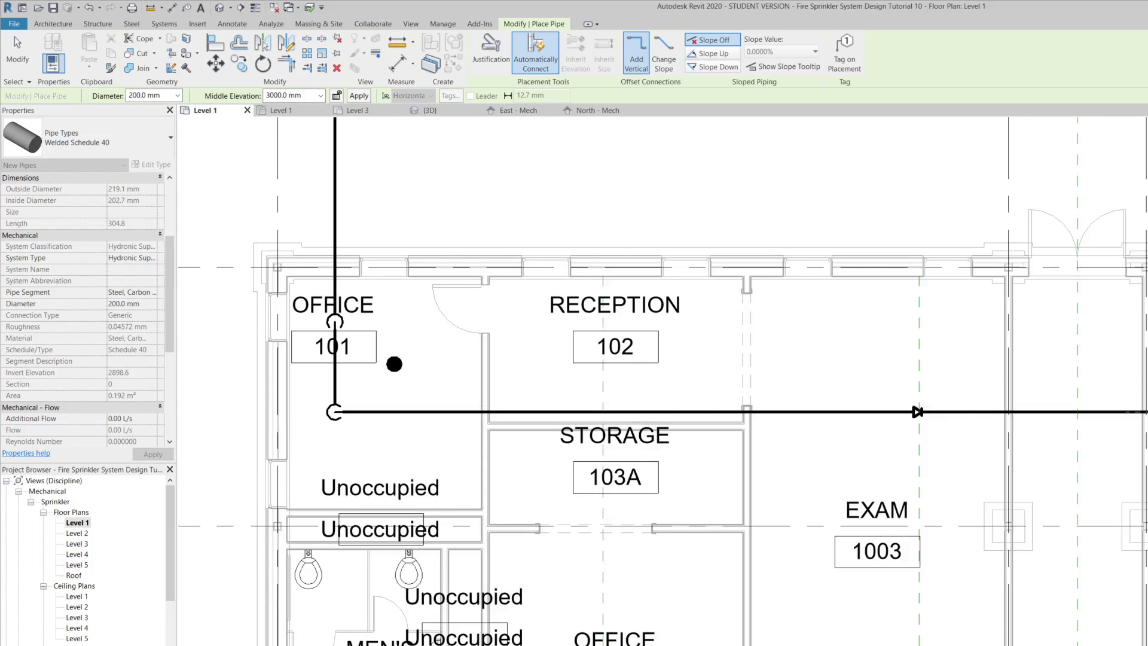
- Continue the main from its east end at 125.0 mm through Exam 1003 into Room 25
click(1143, 412)
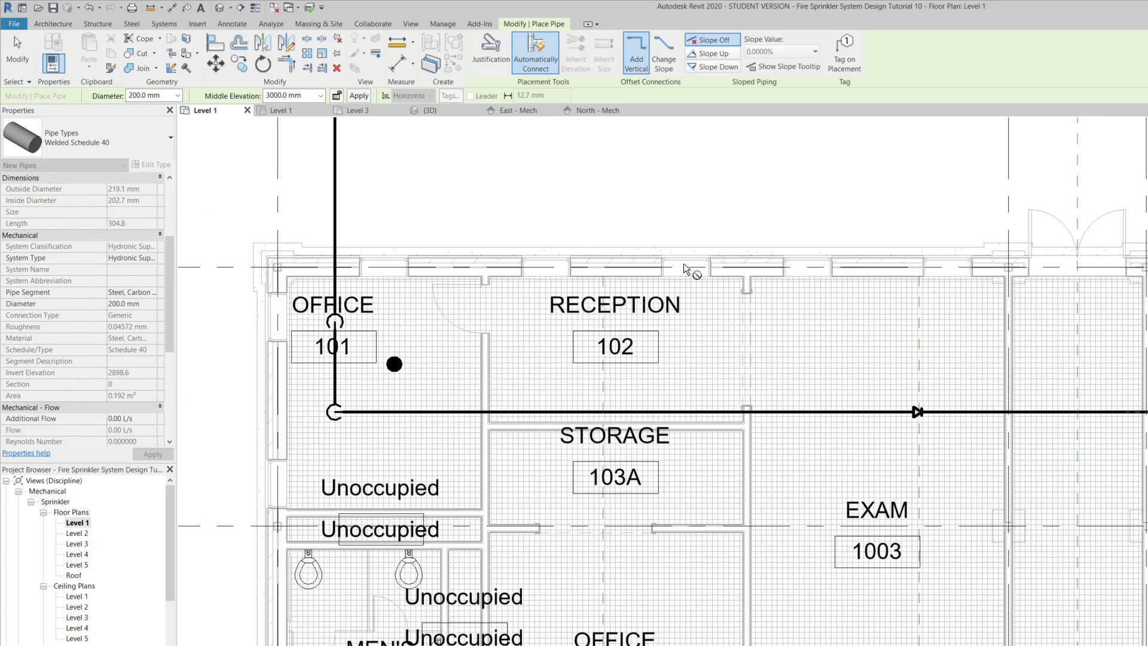
click(178, 95)
click(150, 204)
scroll(1074, 363, down, 2)
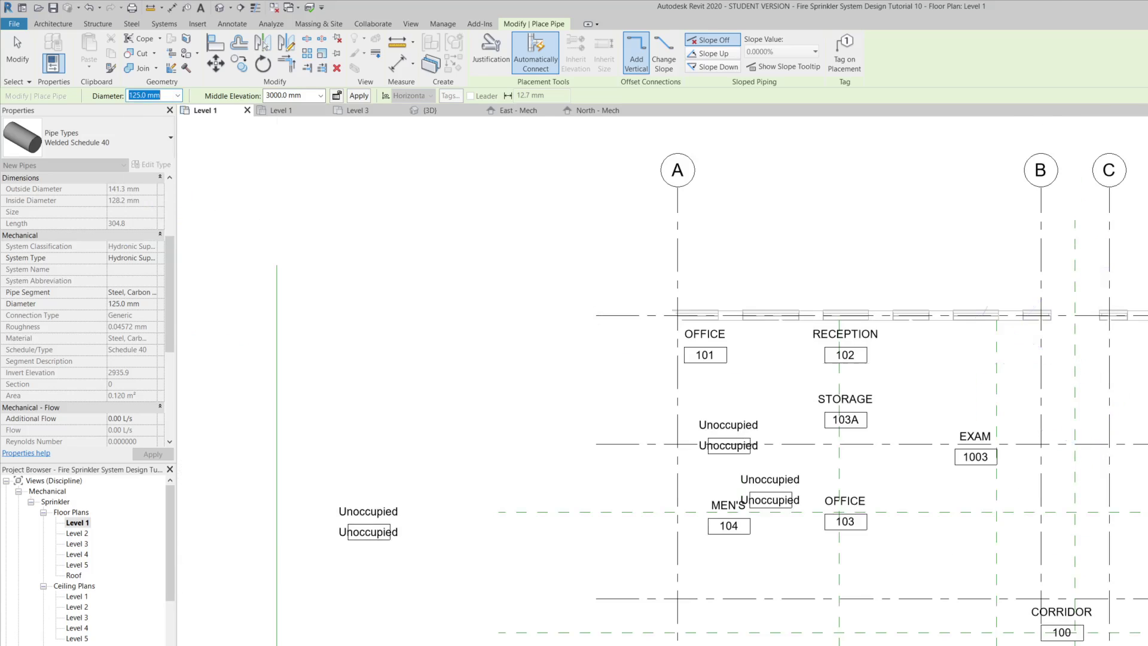
scroll(1136, 366, down, 2)
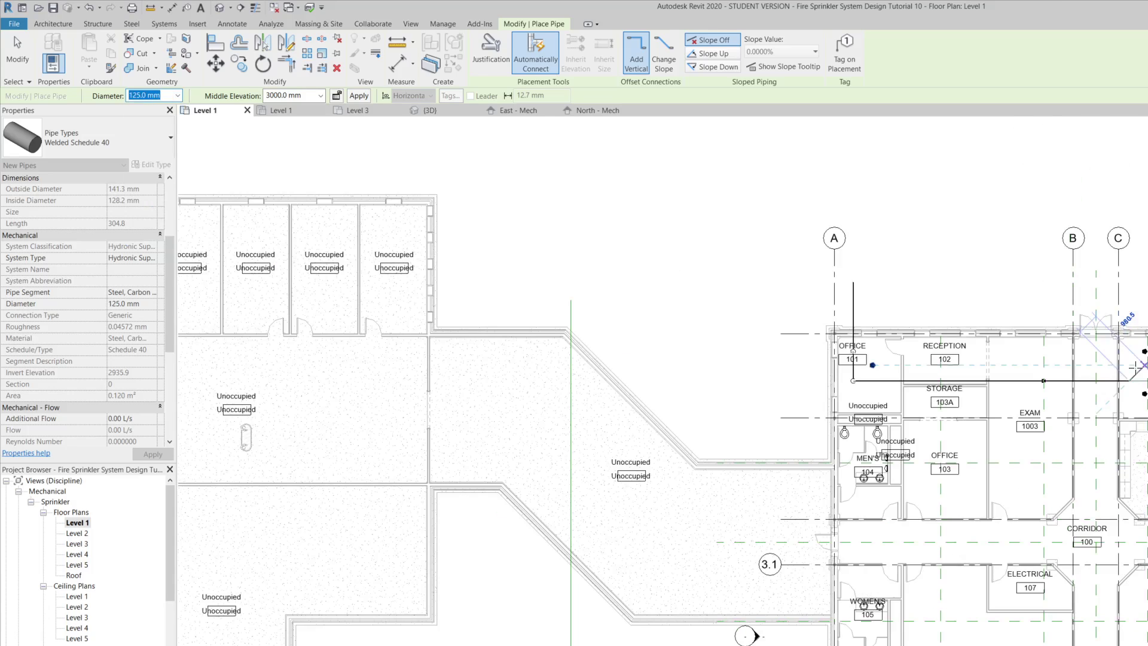
scroll(1136, 366, up, 5)
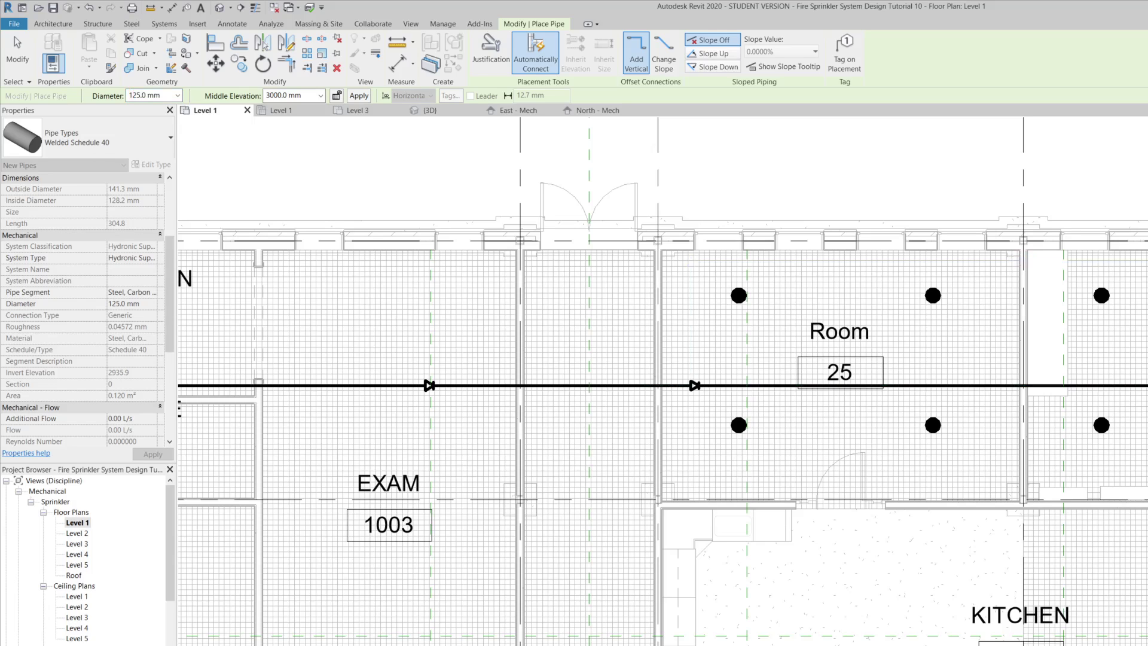
click(693, 386)
key(Escape)
key(Escape)
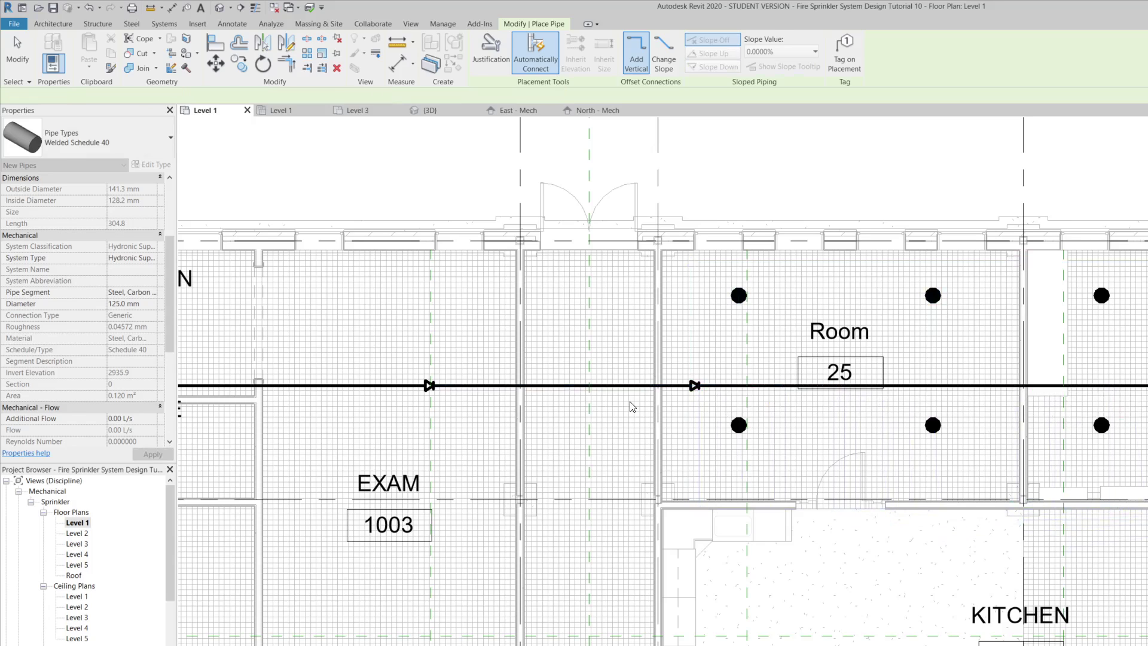
click(693, 386)
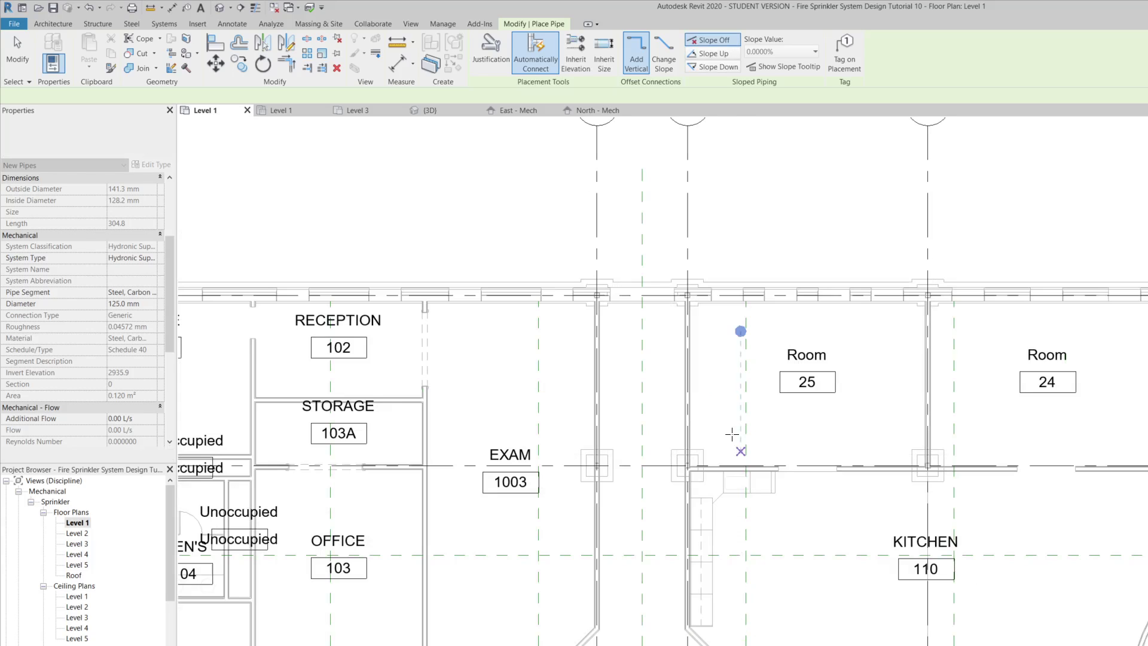
scroll(732, 434, up, 5)
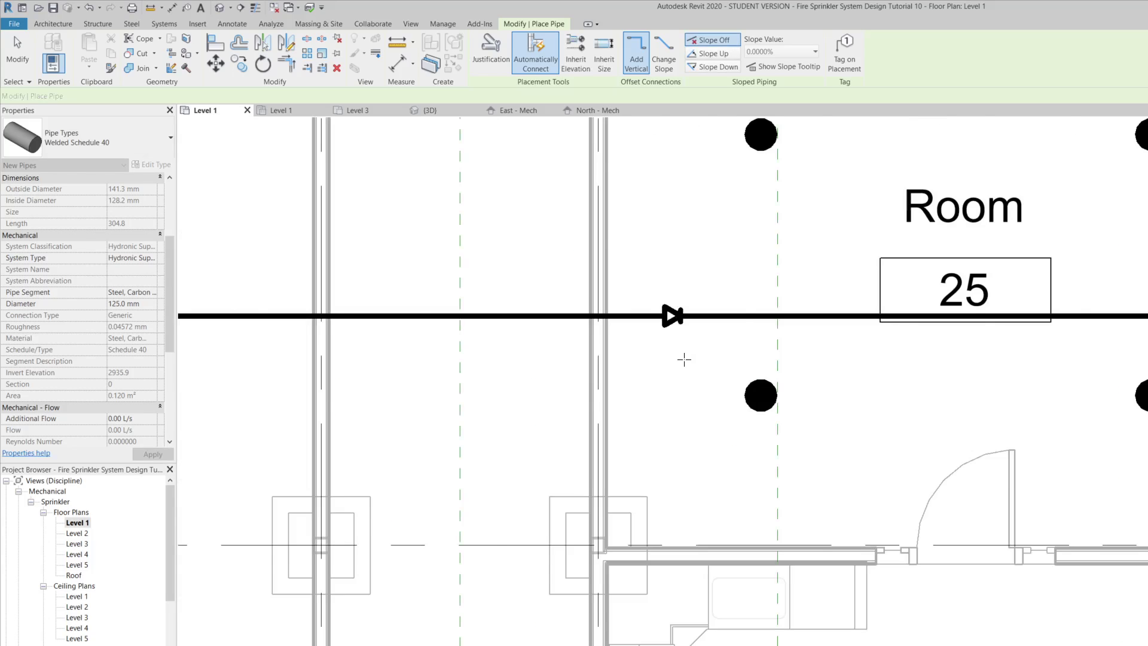
scroll(738, 355, down, 2)
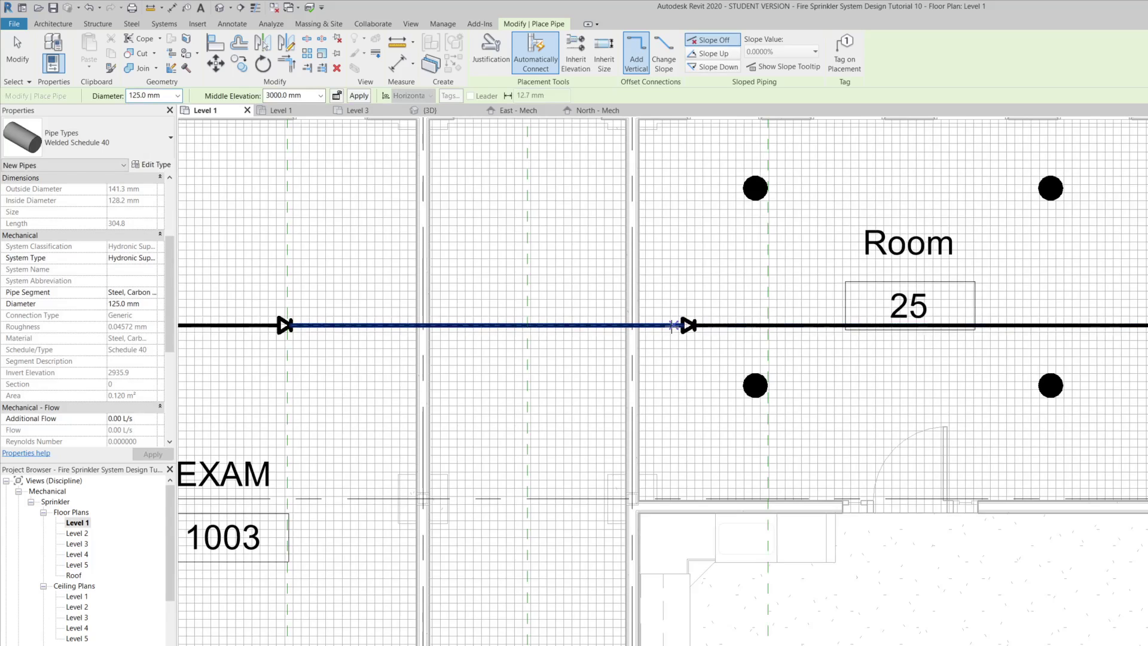
scroll(658, 327, up, 1)
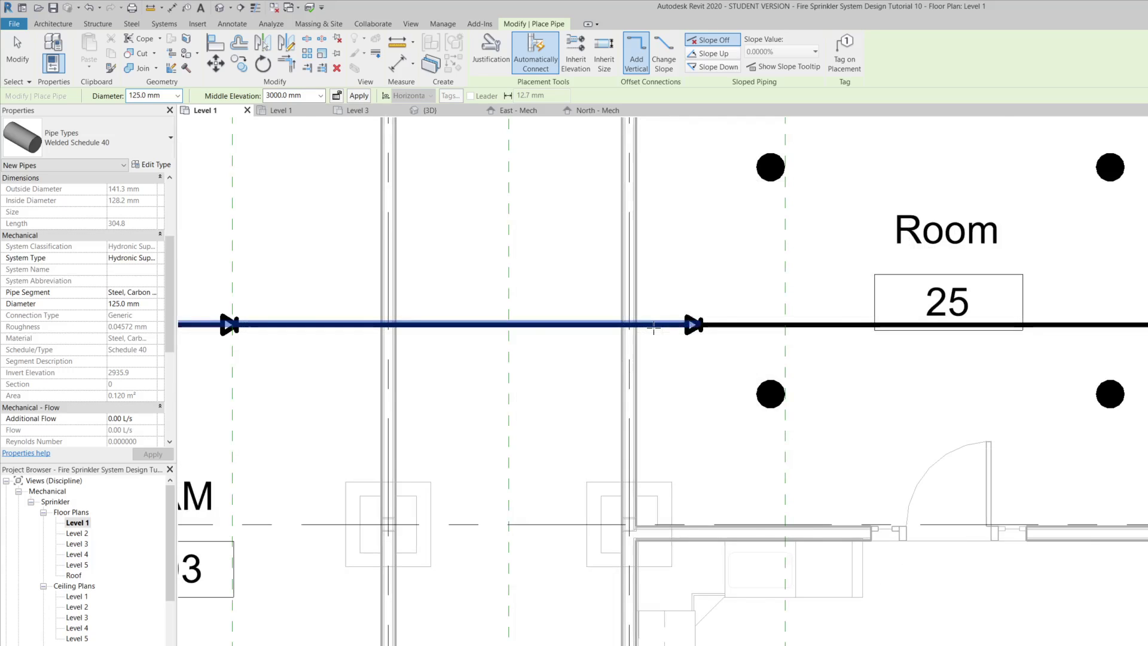
- Select the 200 mm main segment and start a matching pipe from its context menu
scroll(654, 327, up, 2)
key(Escape)
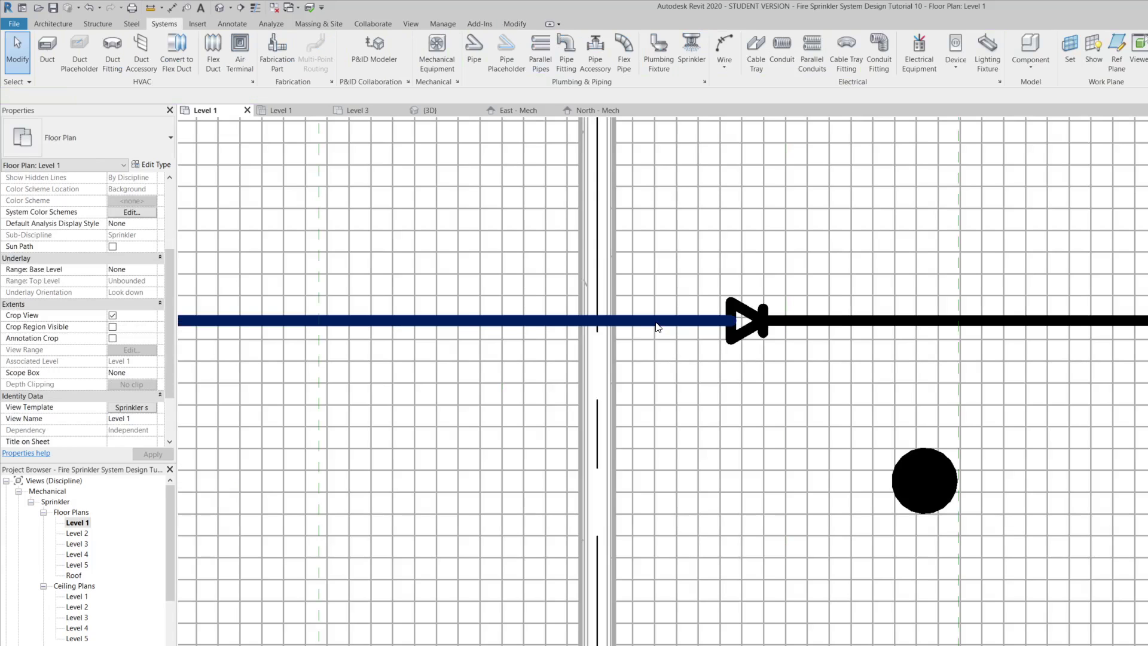
click(649, 341)
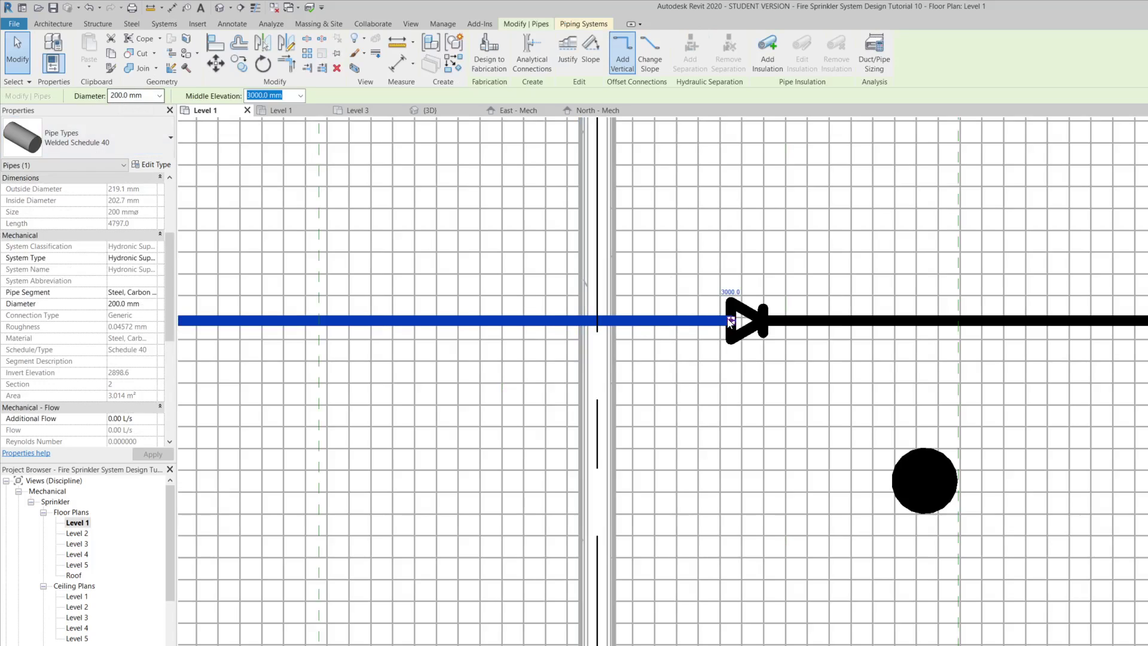
right_click(656, 323)
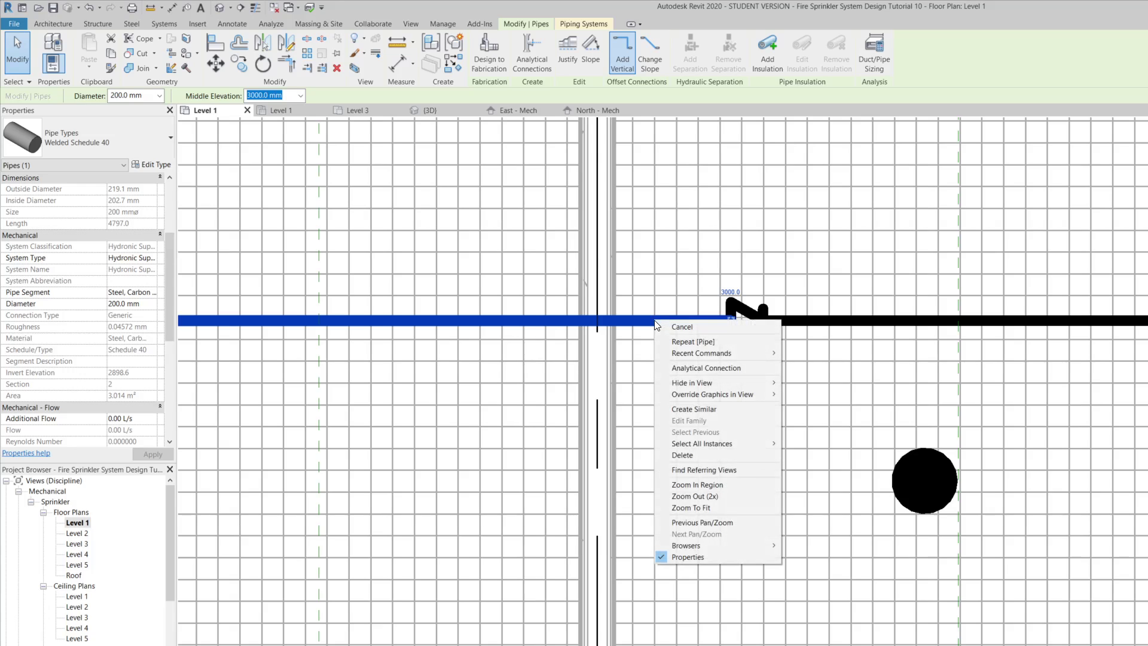
click(685, 409)
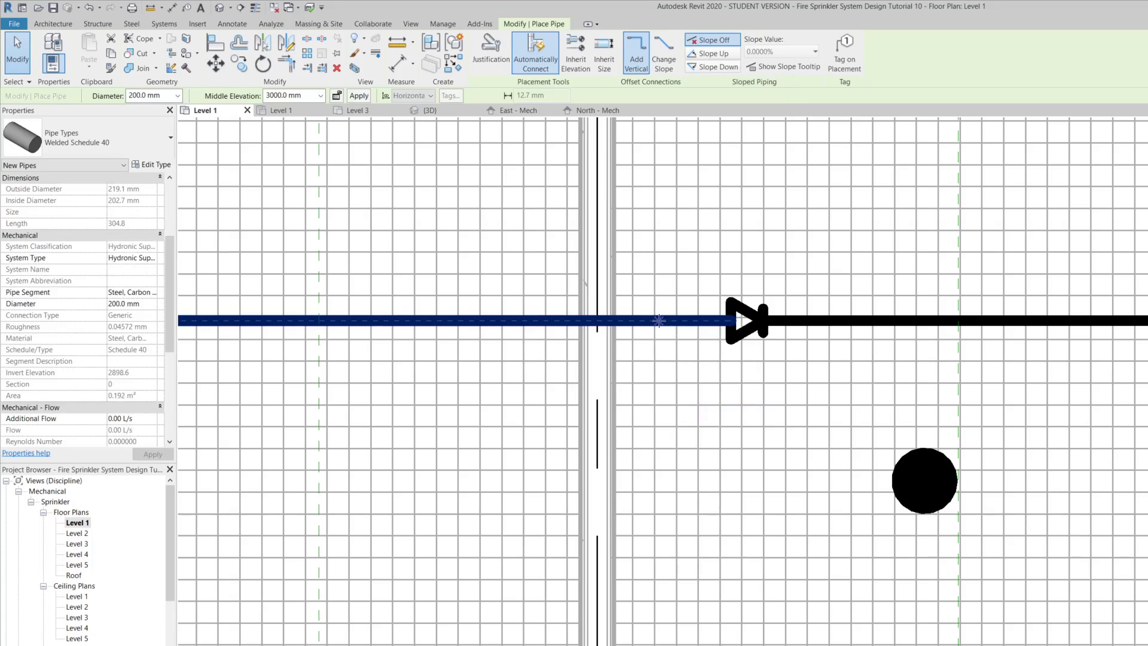
scroll(664, 323, down, 3)
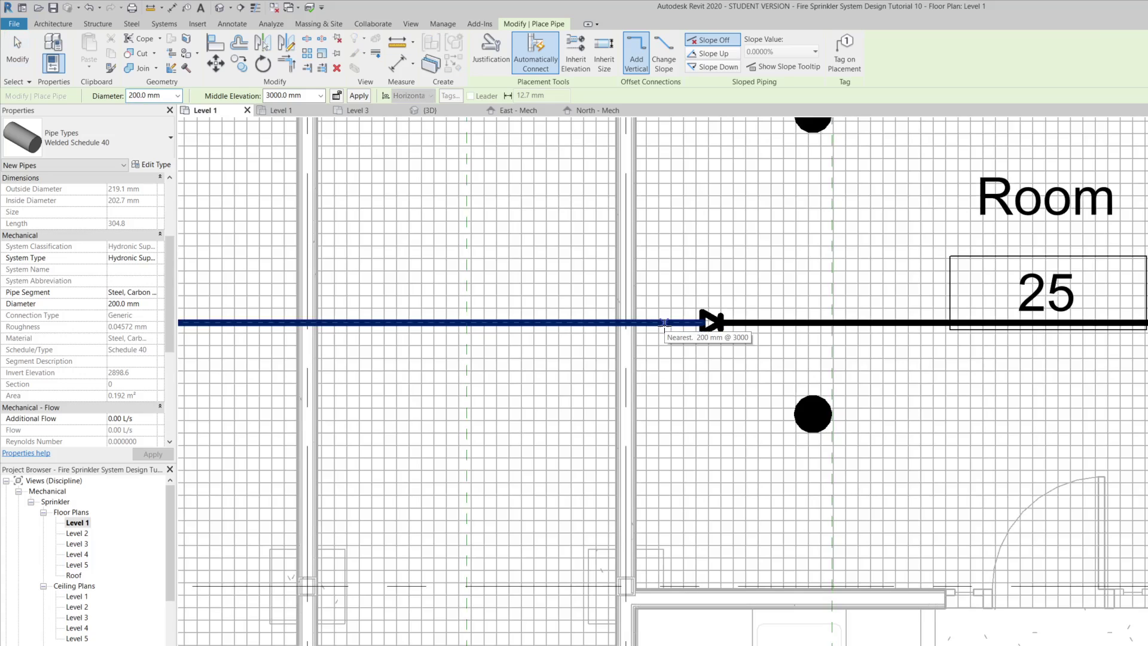
- Draw the branch from the main south past Kitchen 110, forming a tee
click(671, 323)
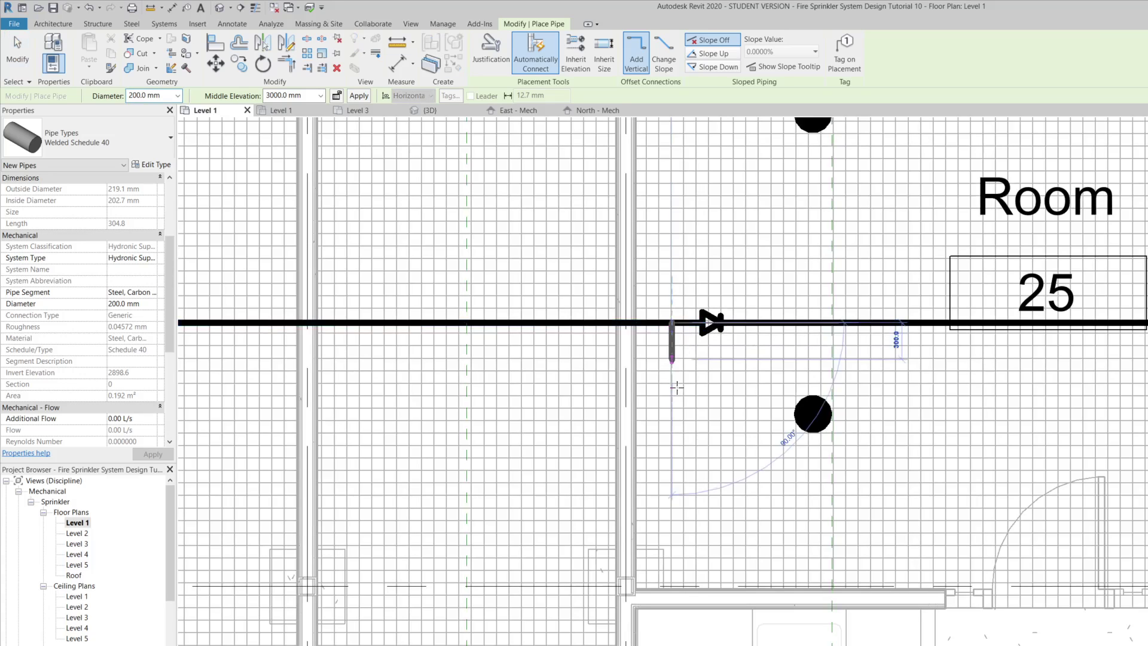
scroll(673, 385, down, 2)
scroll(674, 385, down, 4)
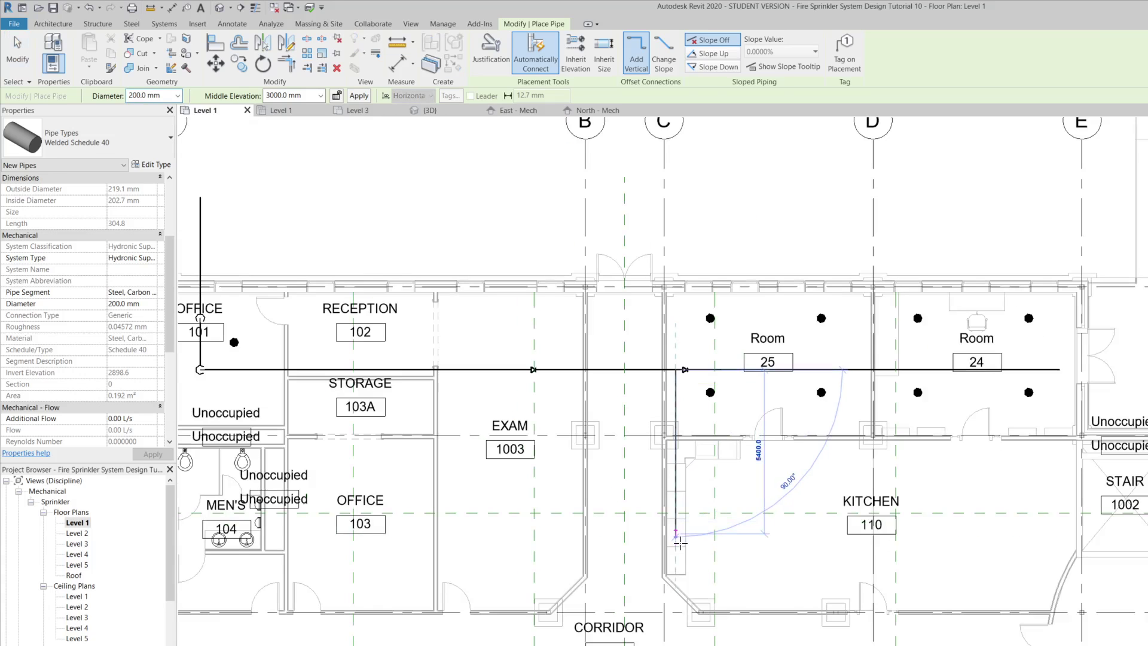
scroll(679, 549, up, 2)
scroll(679, 549, up, 3)
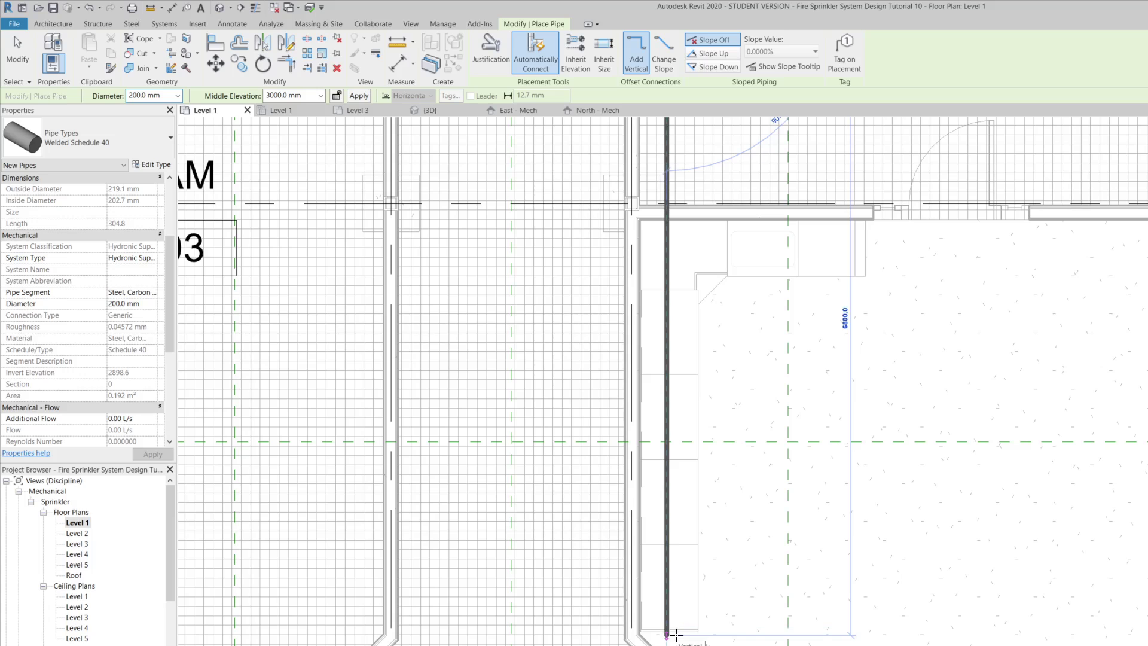
scroll(674, 633, down, 2)
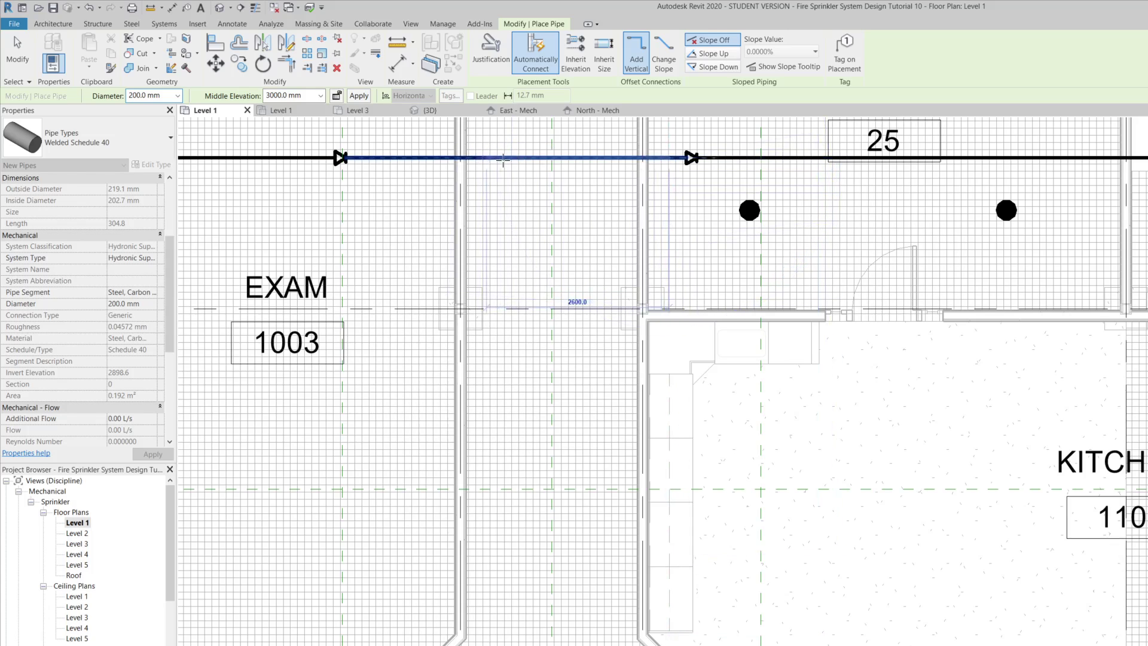
click(669, 158)
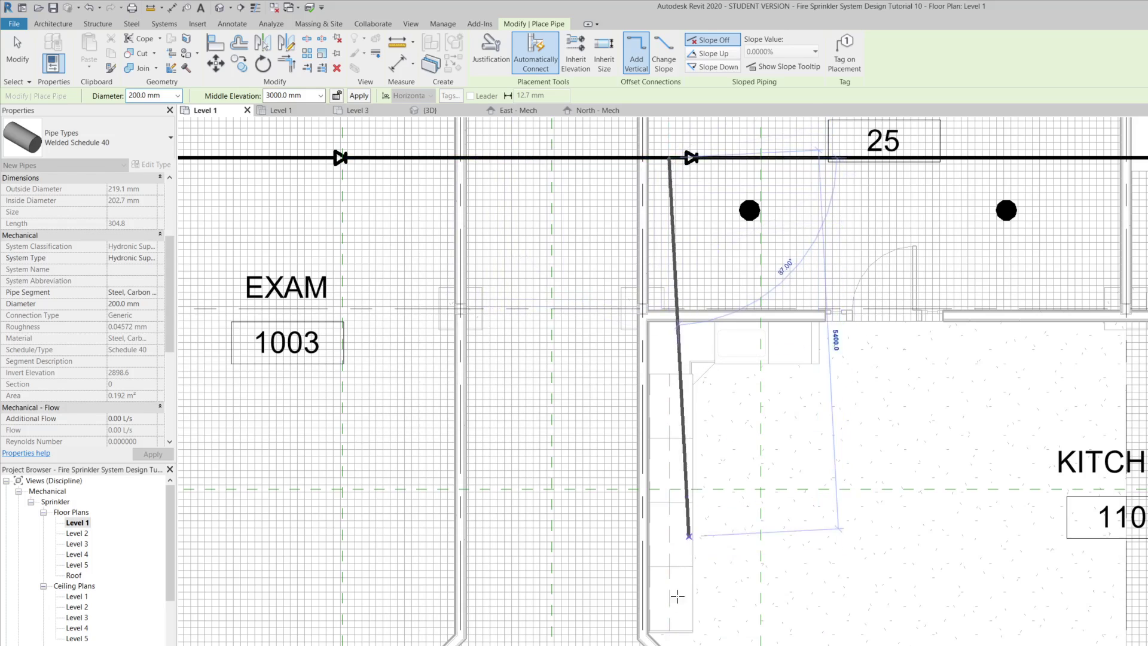
scroll(671, 635, up, 2)
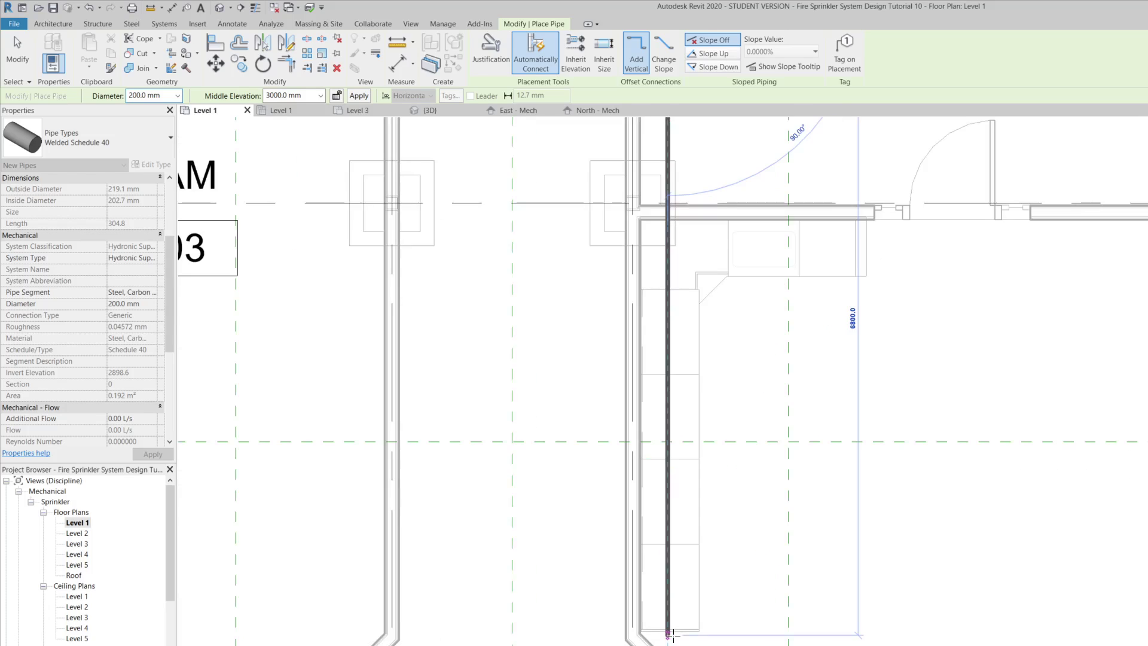
click(673, 638)
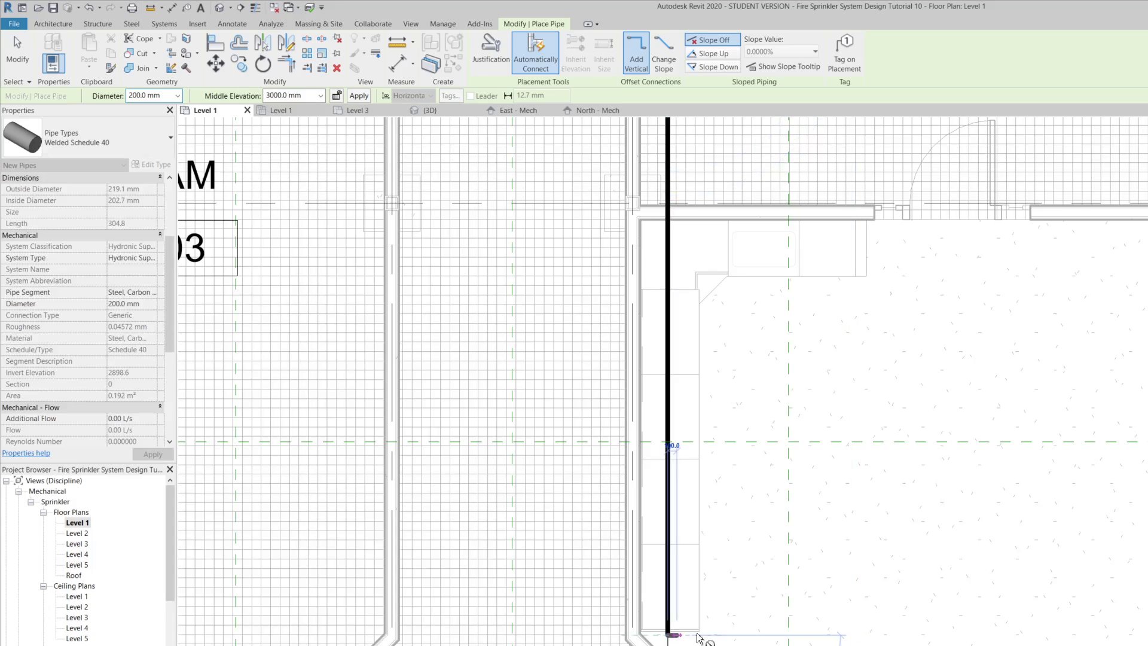
key(Escape)
scroll(784, 561, down, 3)
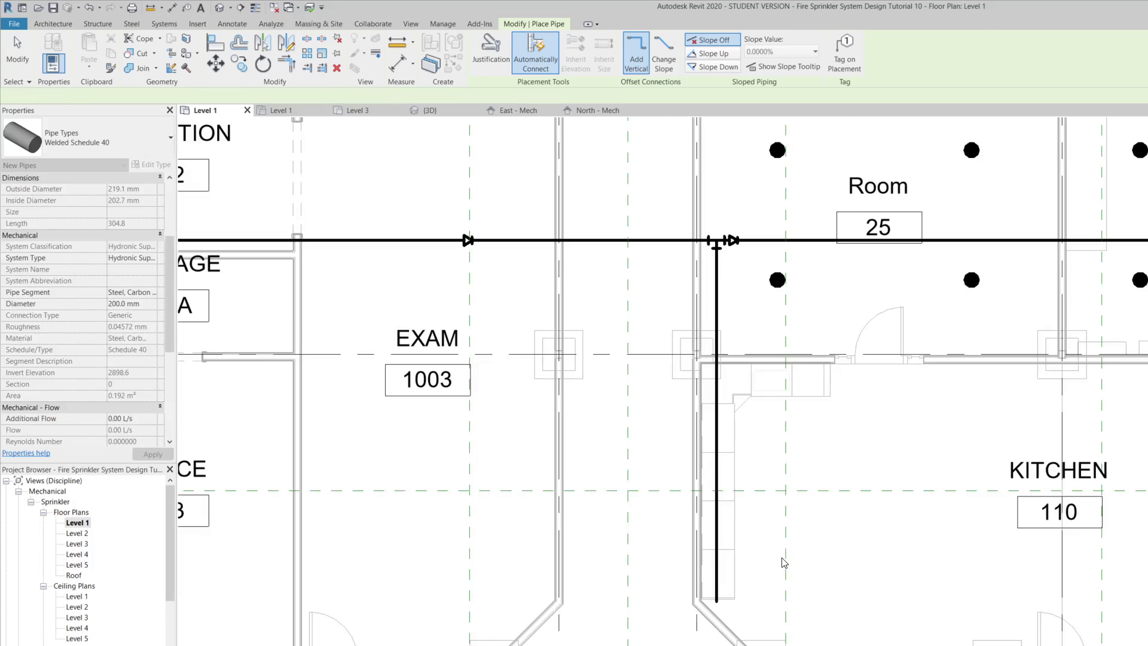
- Exit pipe placement and switch to the {3D} view of the riser, main and branch
key(Escape)
scroll(785, 563, down, 1)
scroll(784, 562, down, 1)
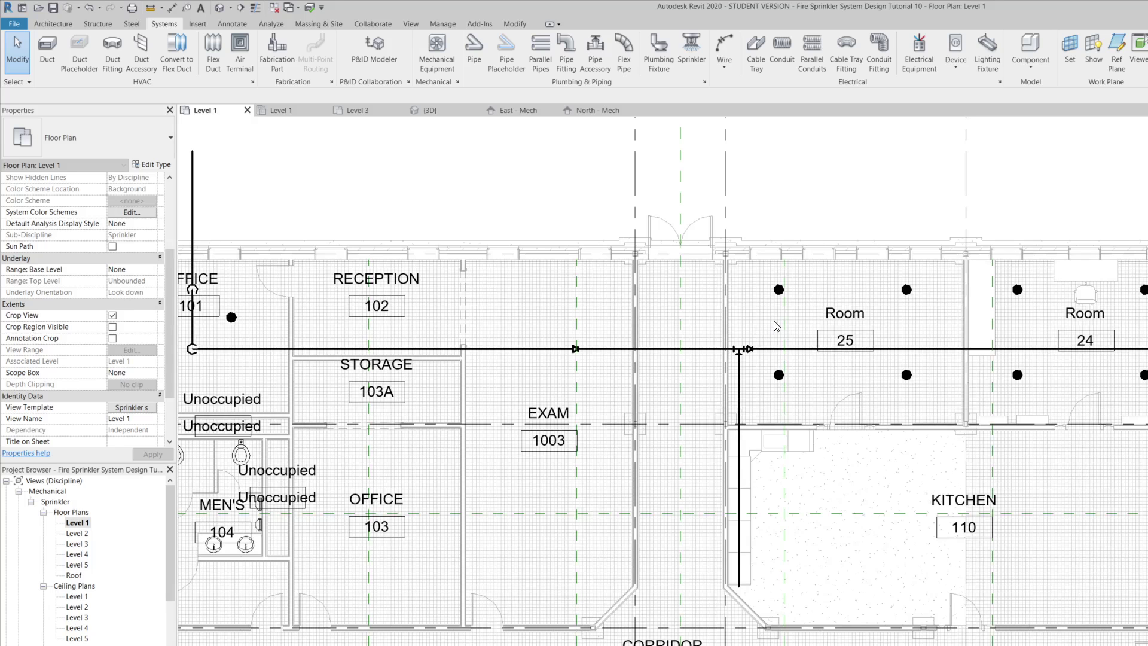
scroll(777, 326, up, 2)
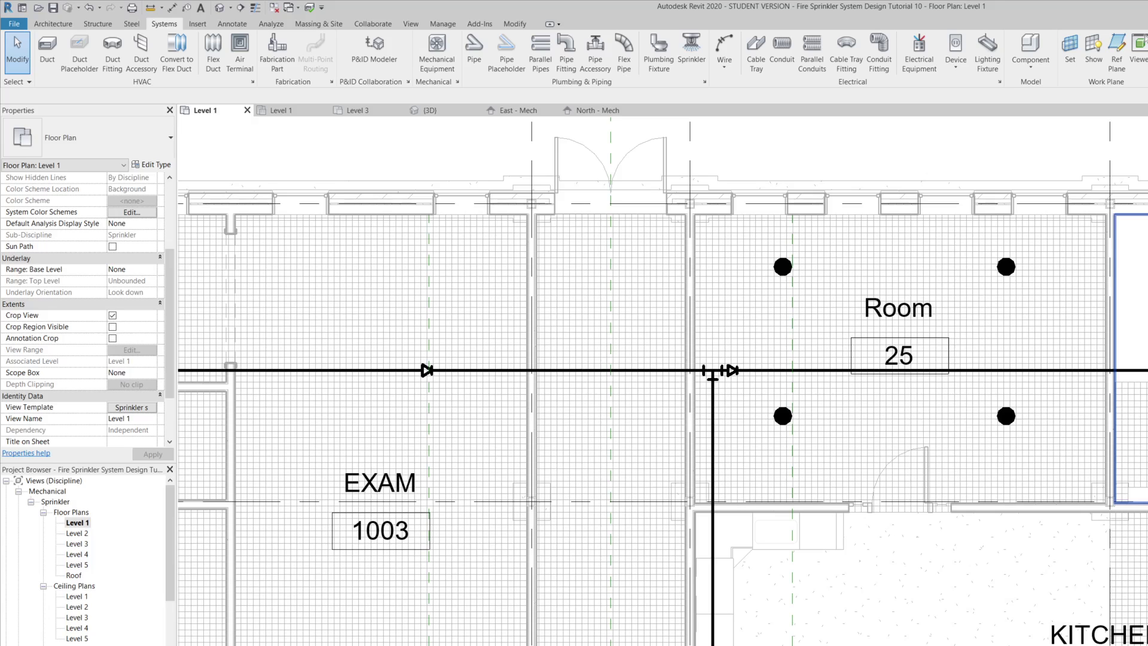
scroll(851, 321, down, 2)
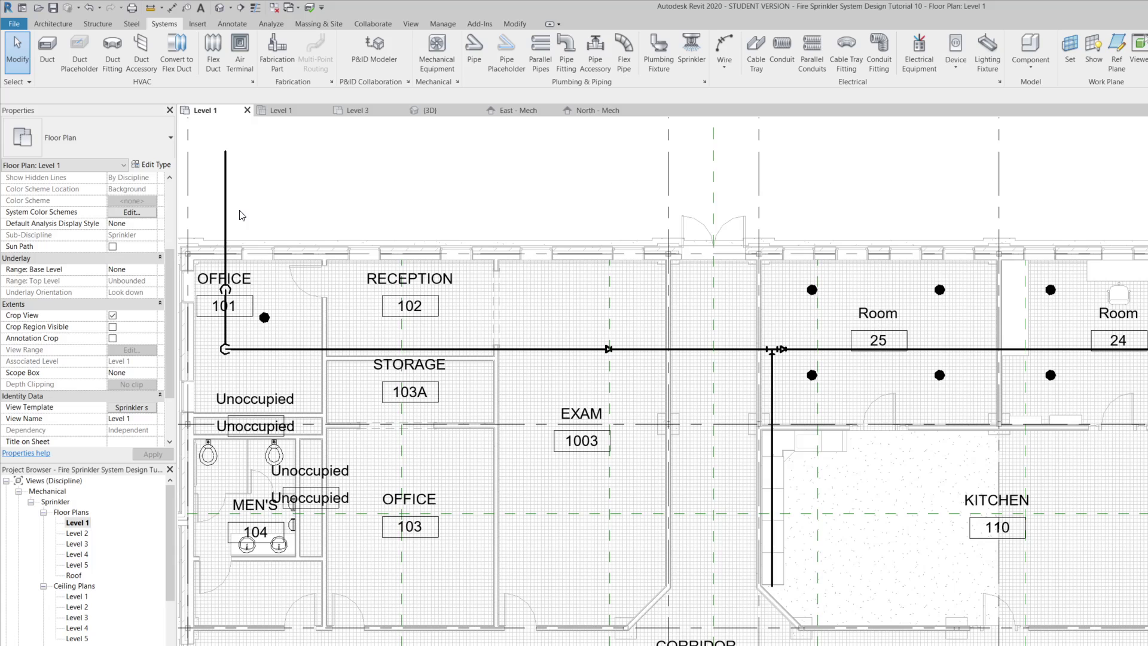
click(428, 110)
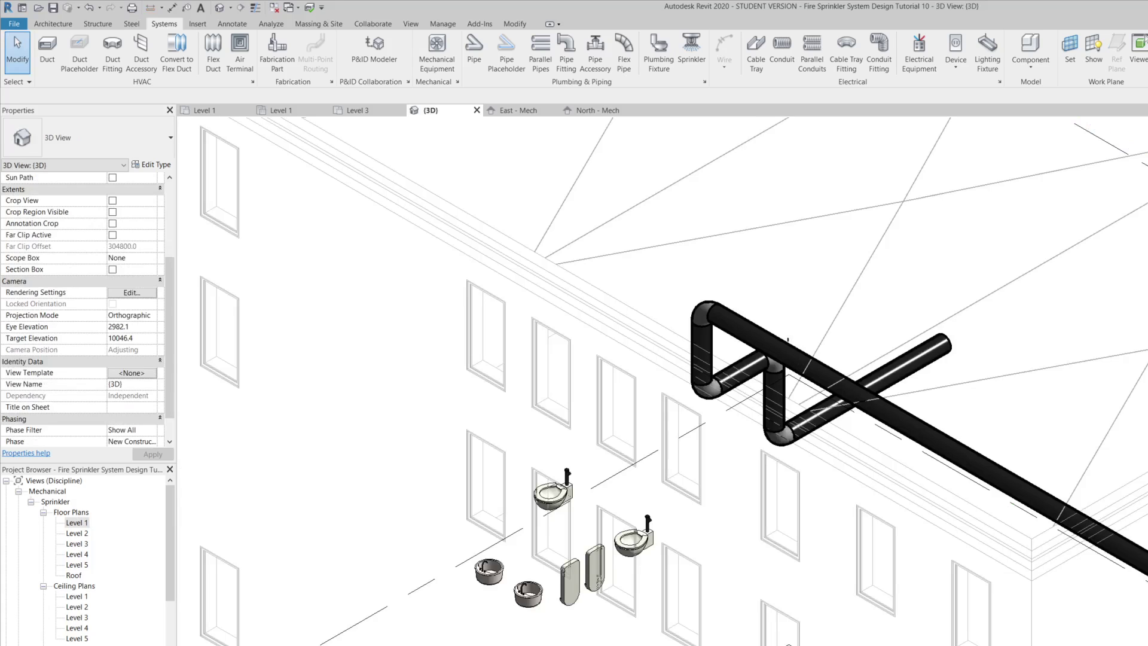
- Zoom in on the tee and reducers on the main, then switch the 3D view to hidden line with HL
scroll(957, 431, down, 2)
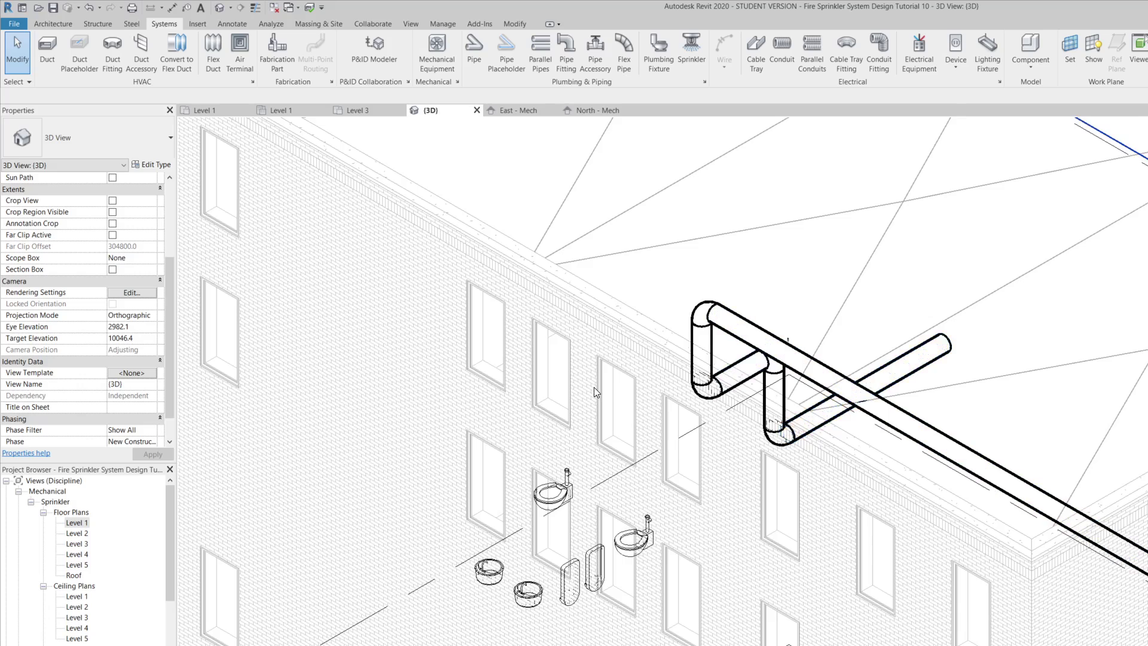
scroll(594, 386, up, 5)
scroll(687, 400, down, 3)
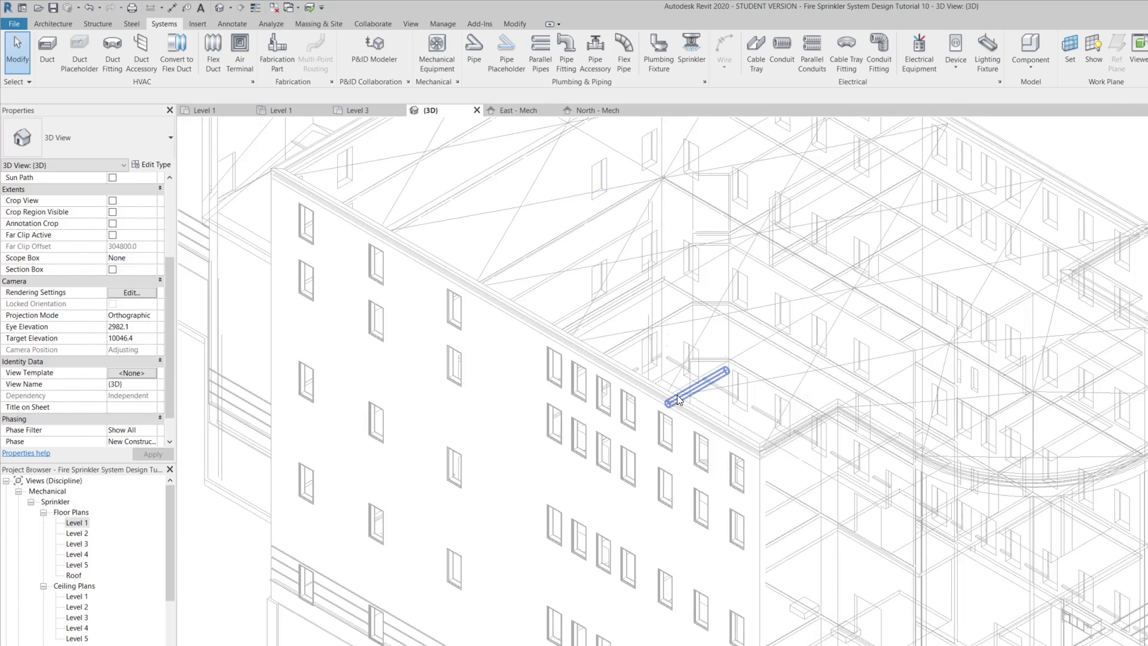
scroll(598, 312, up, 2)
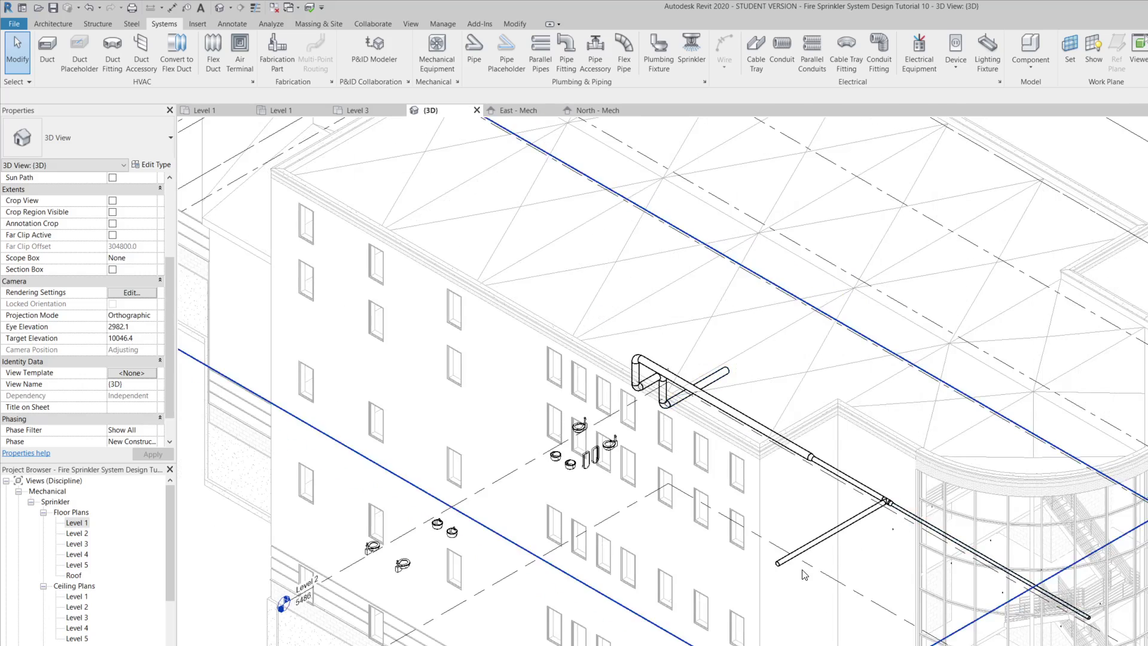
scroll(957, 500, up, 4)
scroll(974, 425, down, 3)
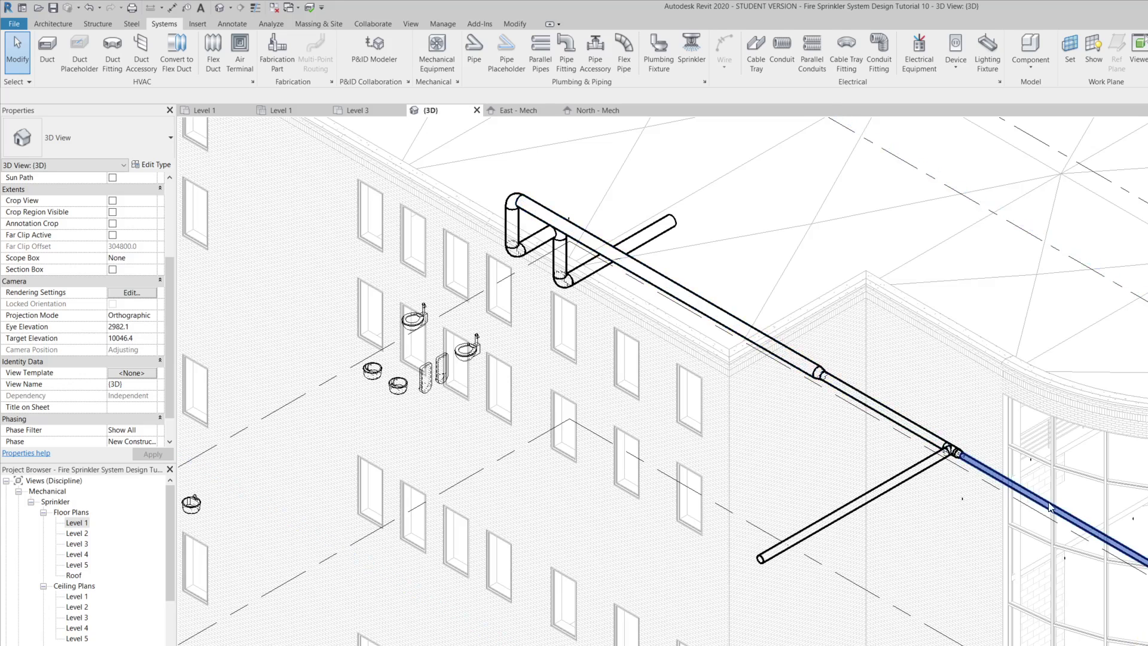
scroll(957, 466, up, 3)
scroll(957, 465, up, 3)
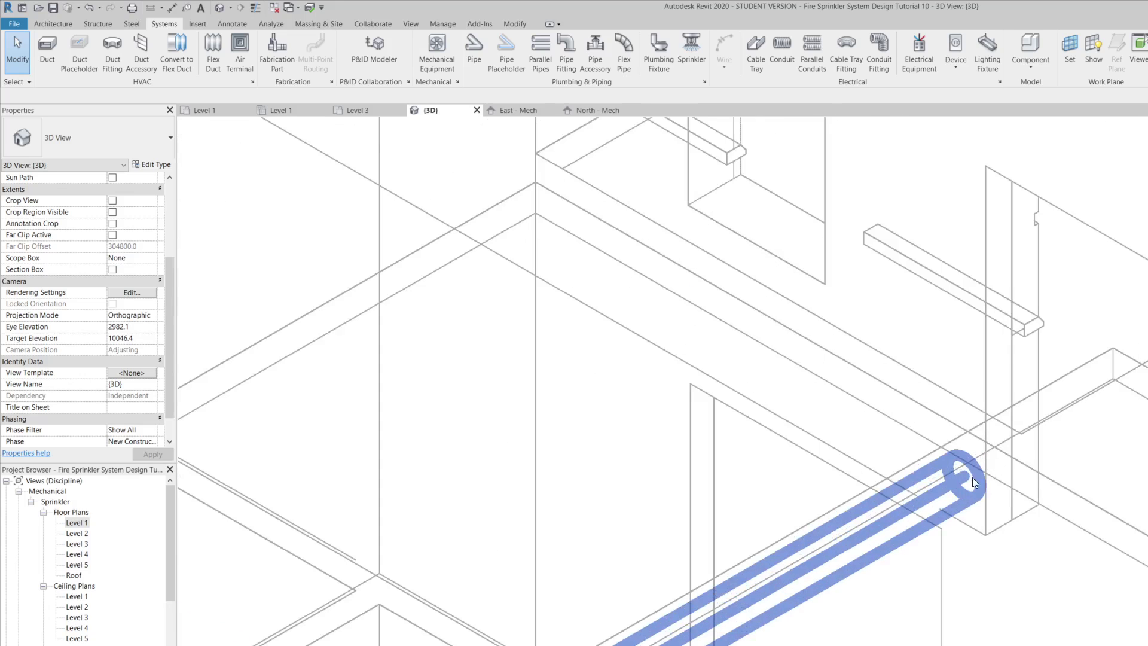
key(h)
key(l)
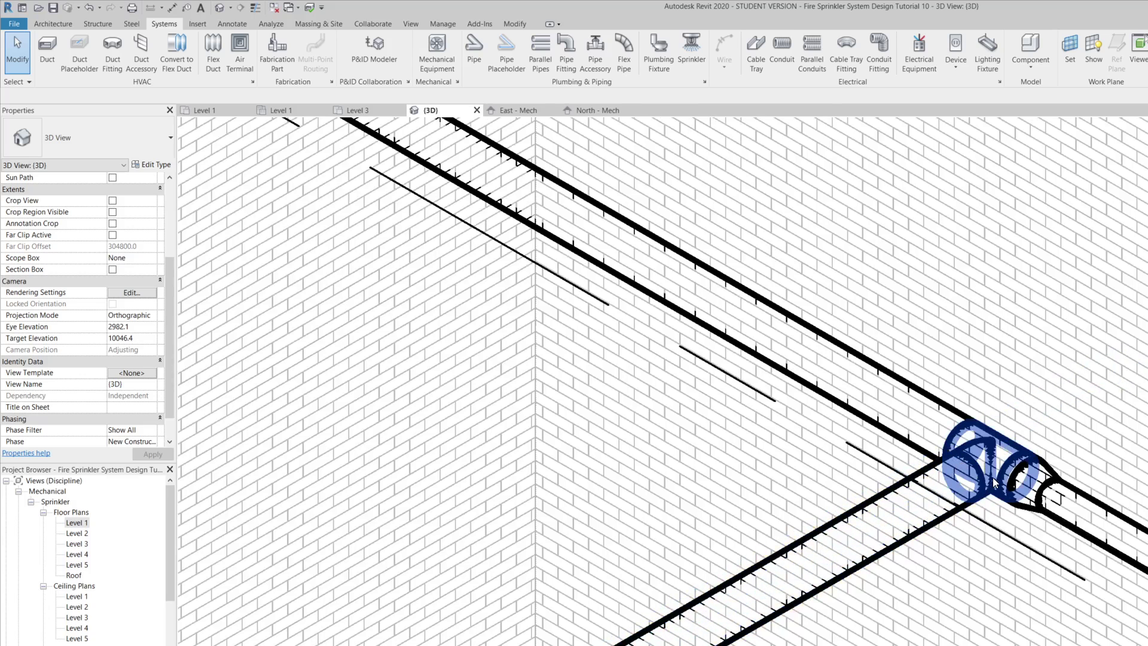
- Toggle the 3D view from wireframe back to hidden line
key(w)
key(f)
scroll(778, 467, down, 4)
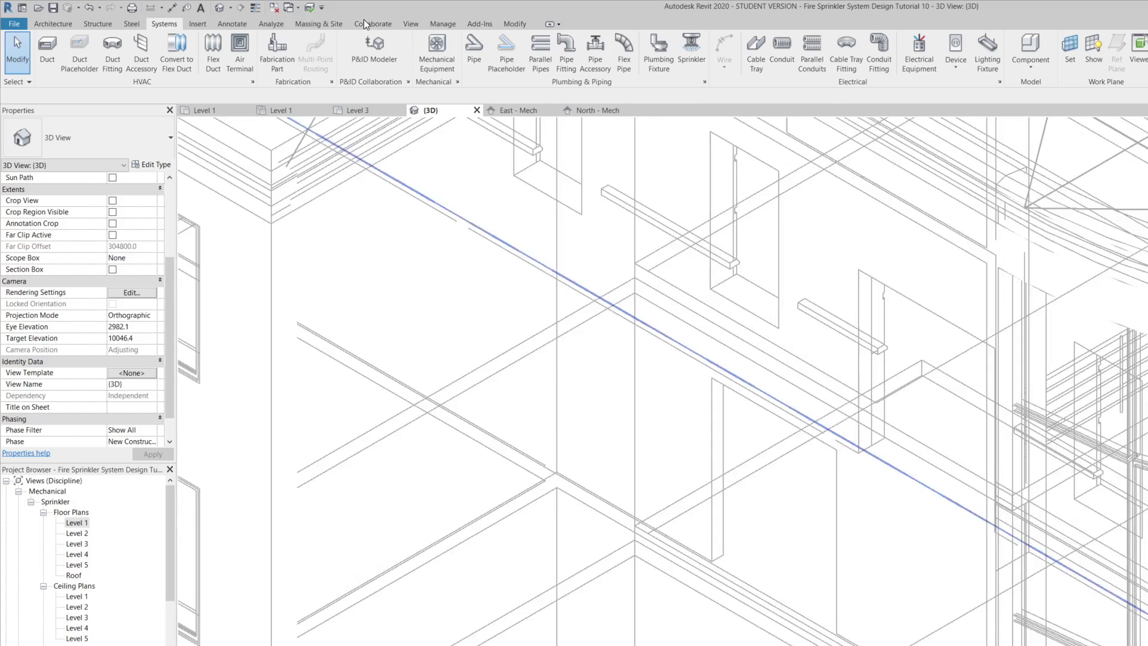
key(h)
key(l)
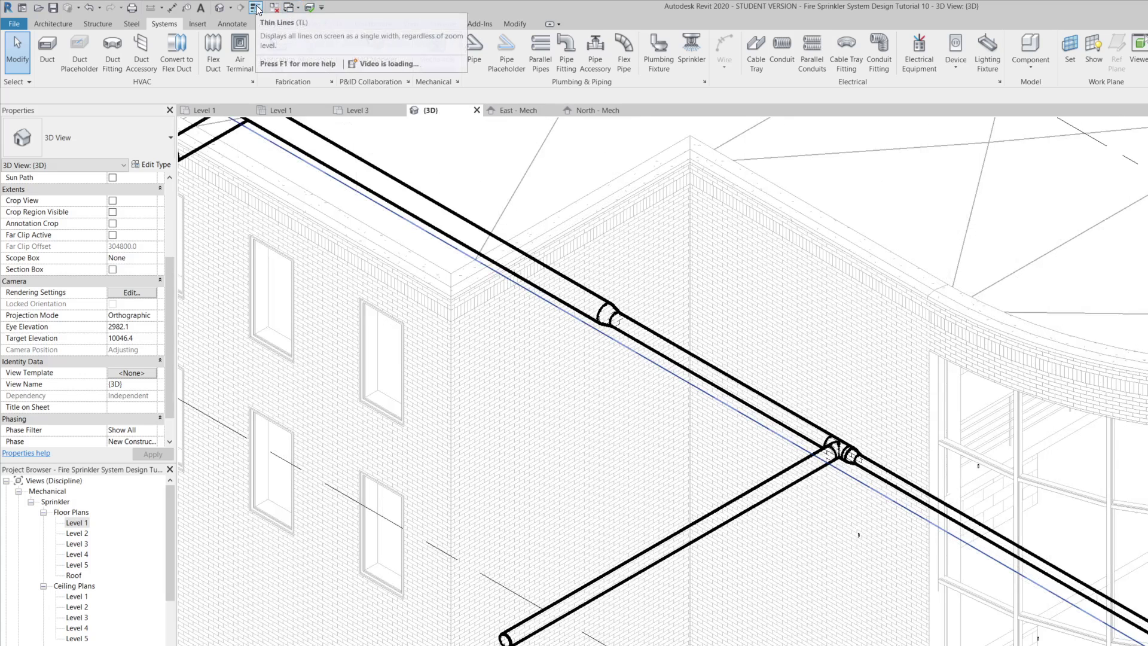
- Turn on Thin Lines and view the pipe fittings in wireframe
click(257, 8)
key(w)
key(f)
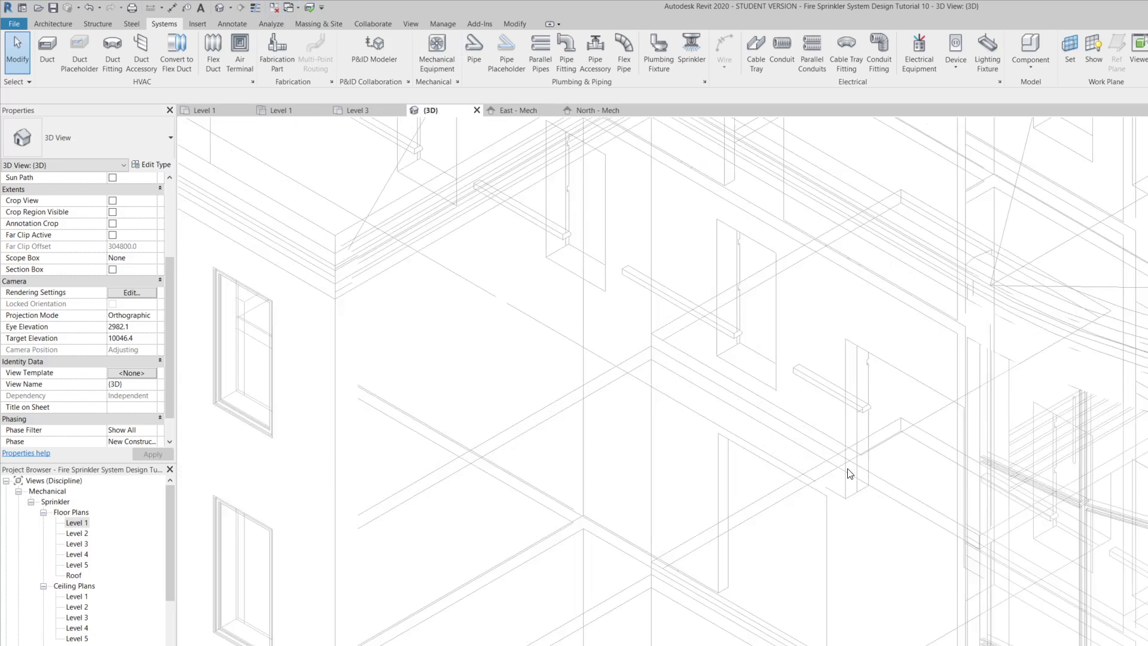
scroll(849, 454, up, 5)
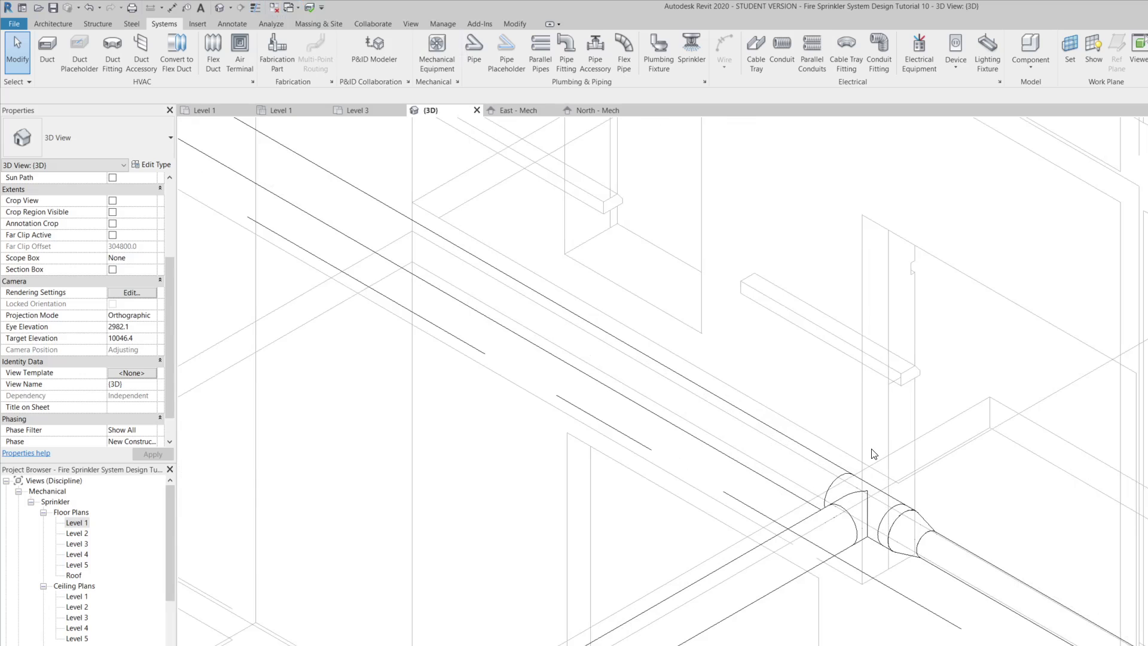
scroll(871, 478, up, 2)
key(t)
key(l)
scroll(936, 515, down, 6)
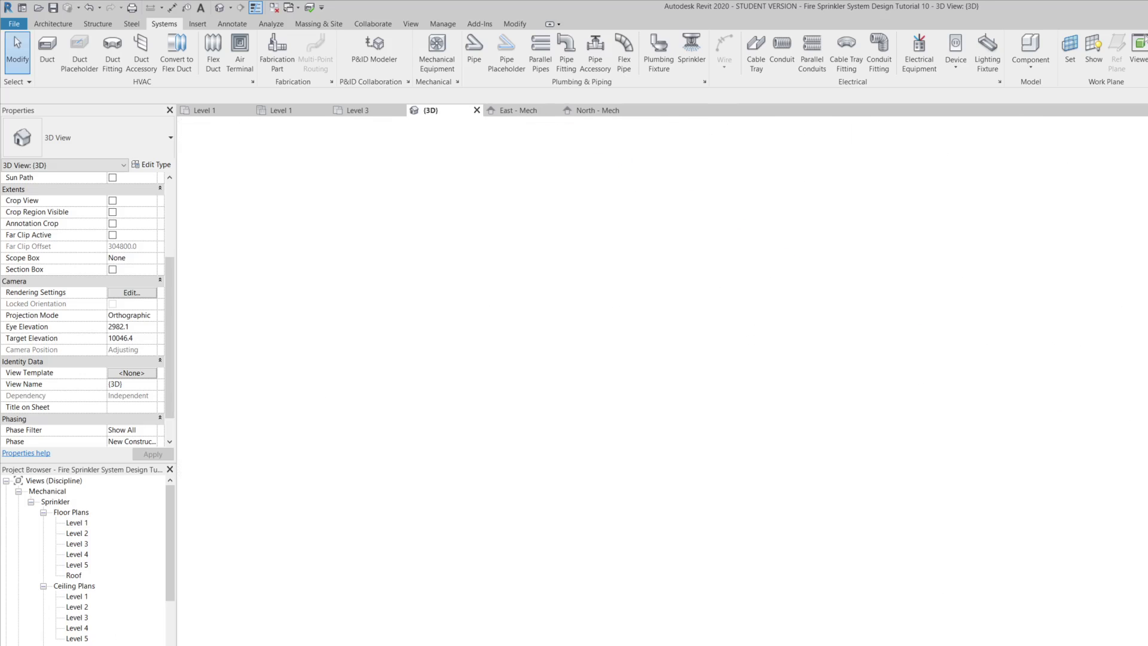
- Switch to the East - Mech elevation and zoom in on the pipe near Level 2
key(ctrl+Tab)
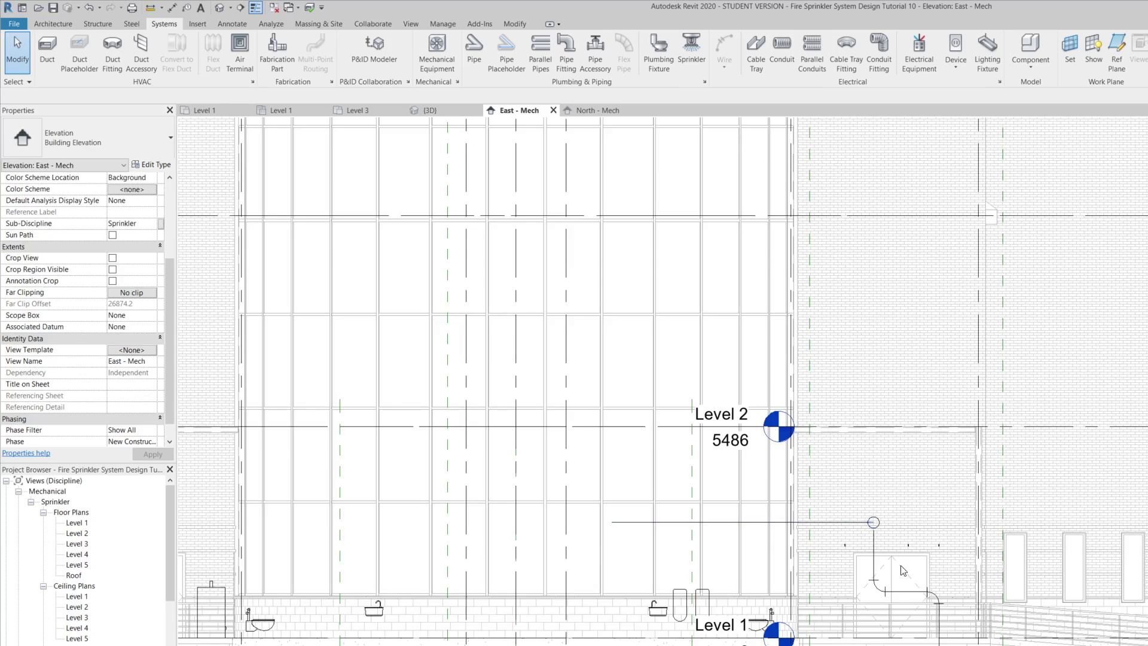
scroll(797, 411, up, 2)
scroll(785, 482, up, 2)
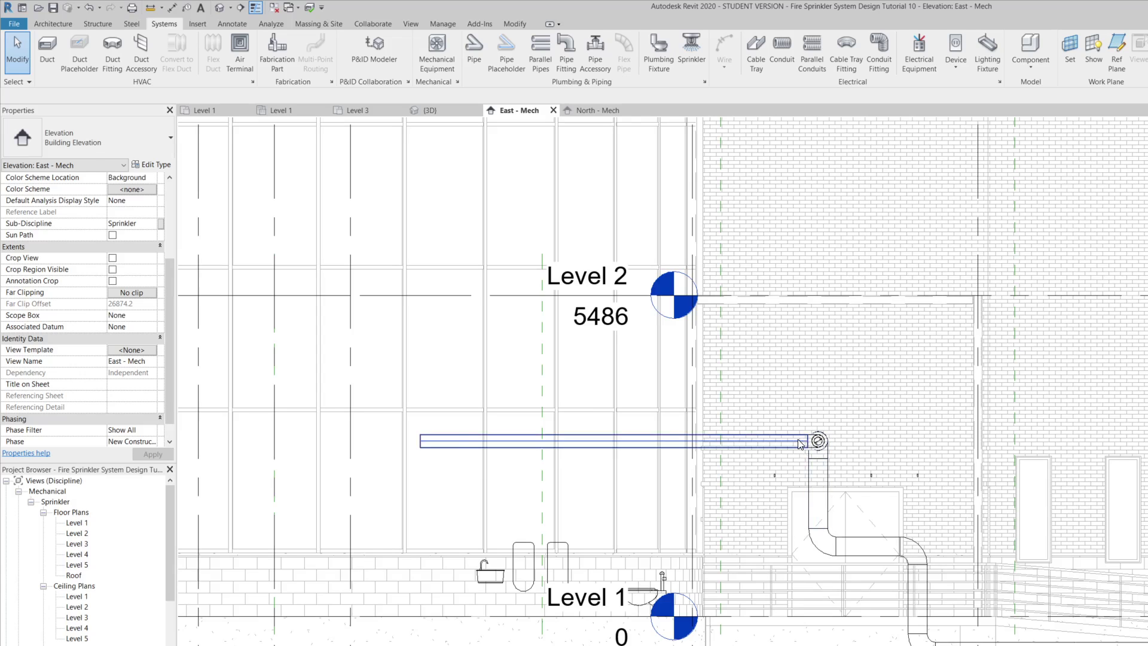
scroll(800, 441, down, 3)
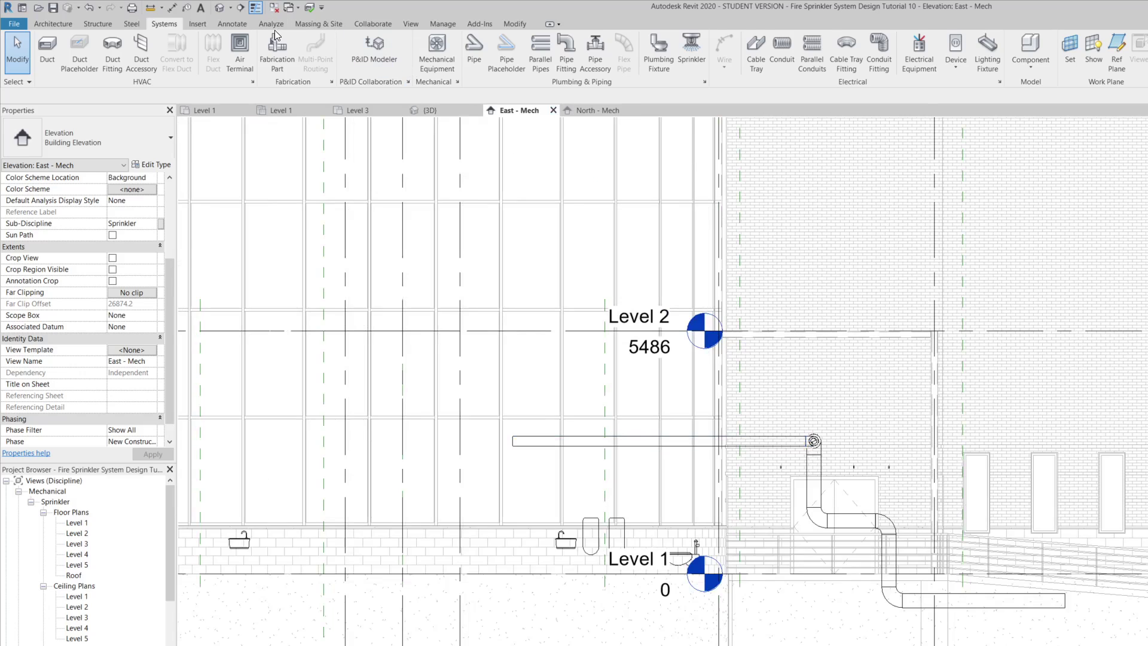
- Return to the Default 3D View and zoom out to see the whole sprinkler run
click(217, 8)
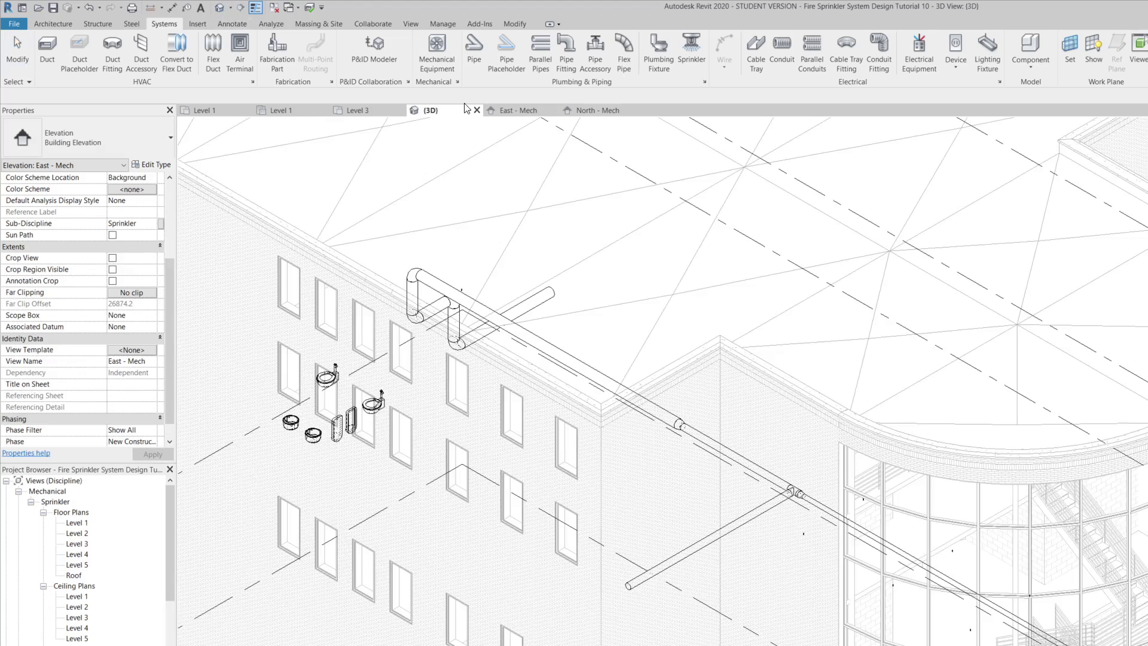
scroll(735, 368, down, 3)
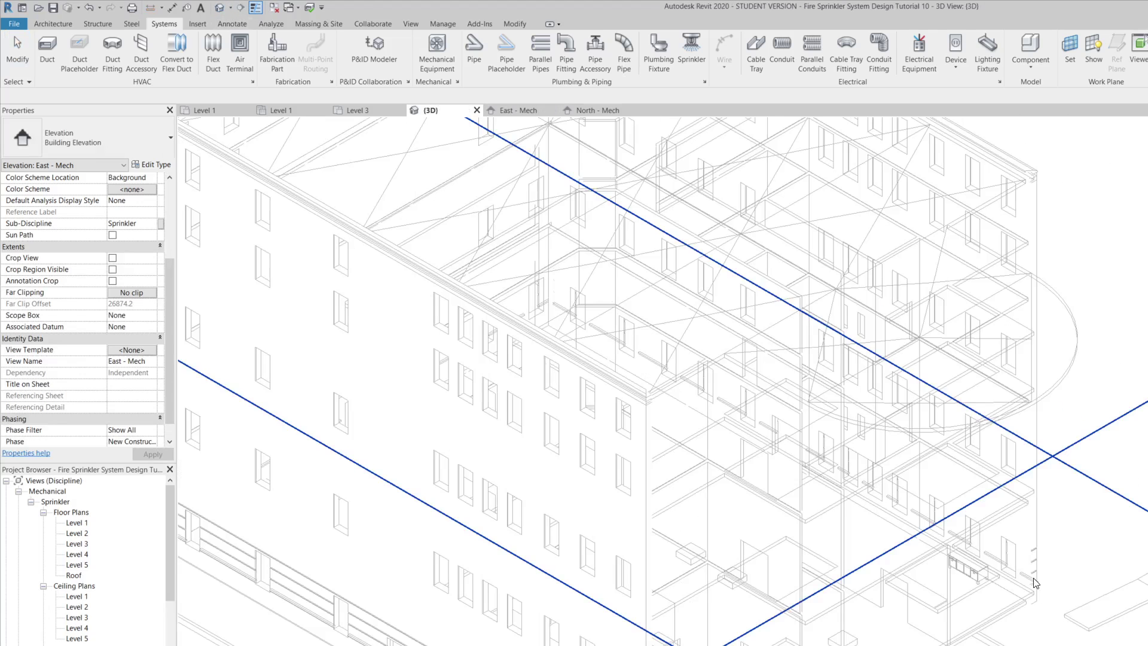